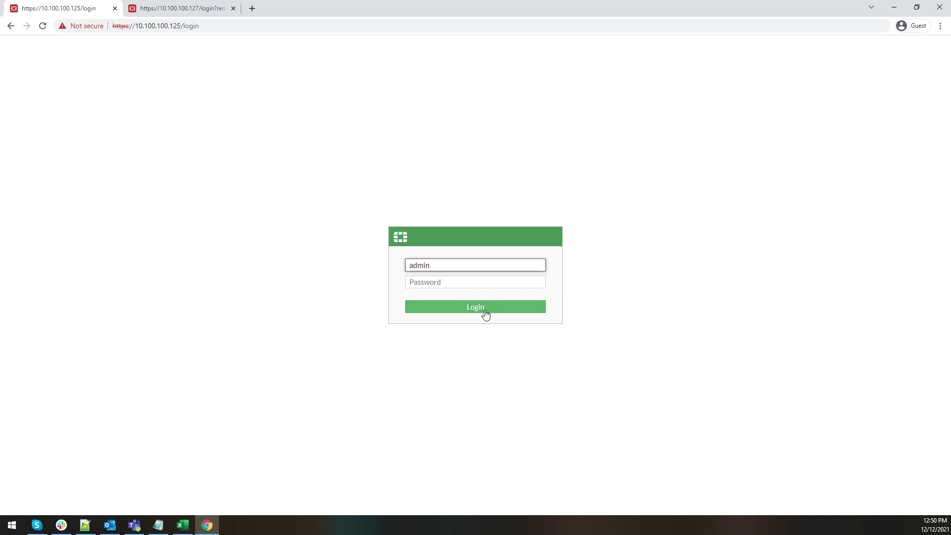
# Replace the default admin password on the 10.100.100.125 unit with a new password.
pyautogui.click(404, 281)
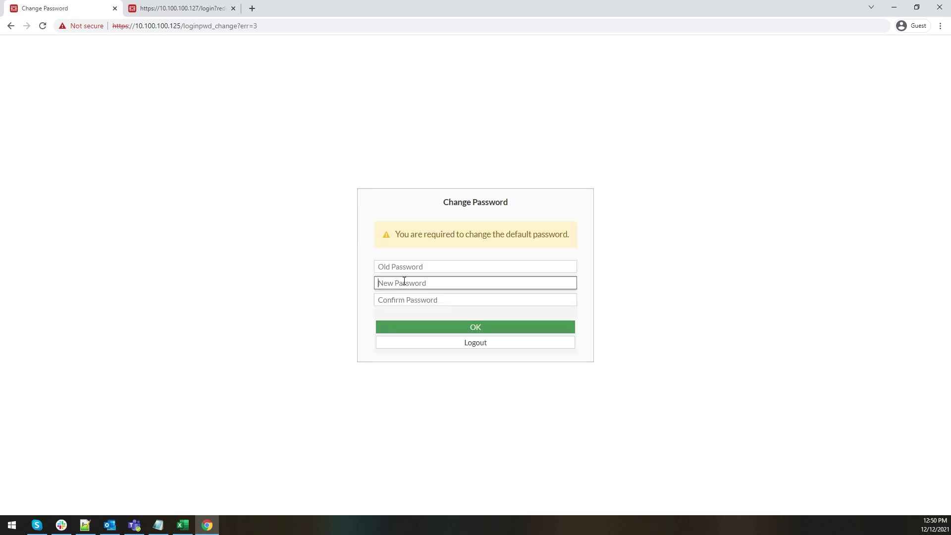
pyautogui.write('••••••••••••••••')
pyautogui.press('Tab')
pyautogui.write('••••••••••••••••')
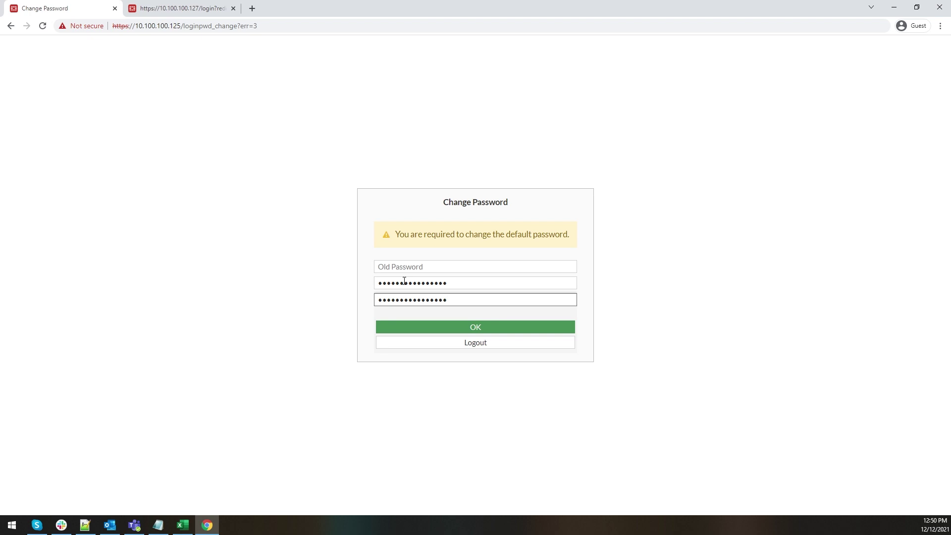
pyautogui.press('Return')
# Log in to the 10.100.100.127 unit as admin and set its new admin password.
pyautogui.click(189, 17)
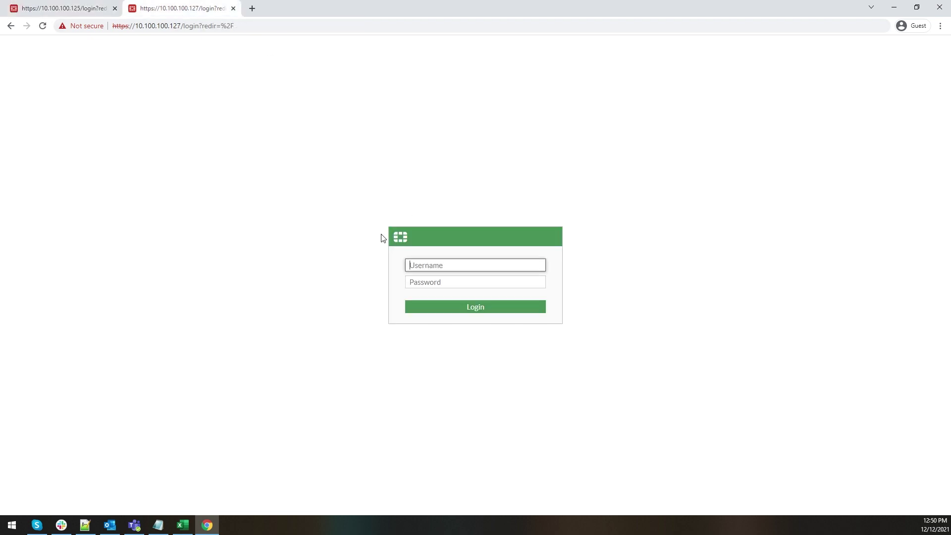
pyautogui.click(420, 260)
pyautogui.write('admin')
pyautogui.press('Return')
pyautogui.press('Tab')
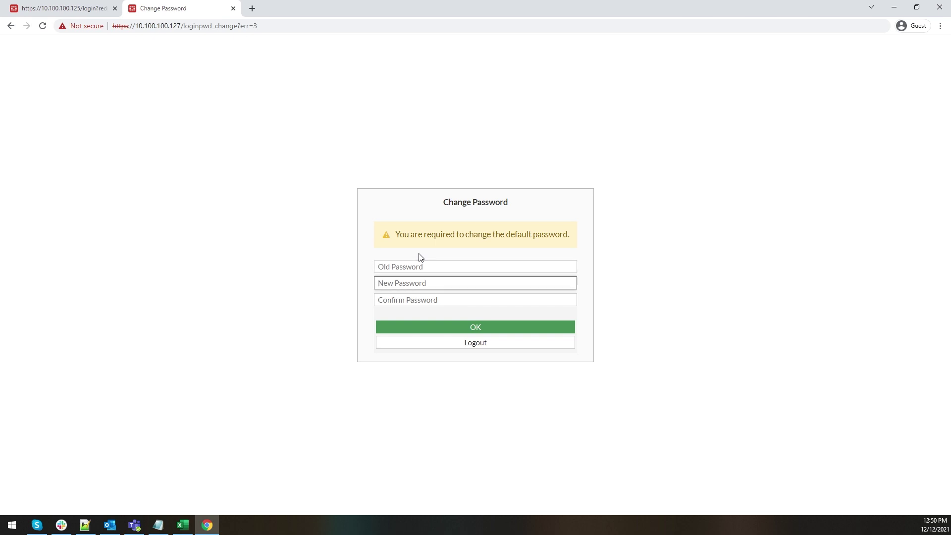
pyautogui.write('••••••••••••••••')
pyautogui.press('Tab')
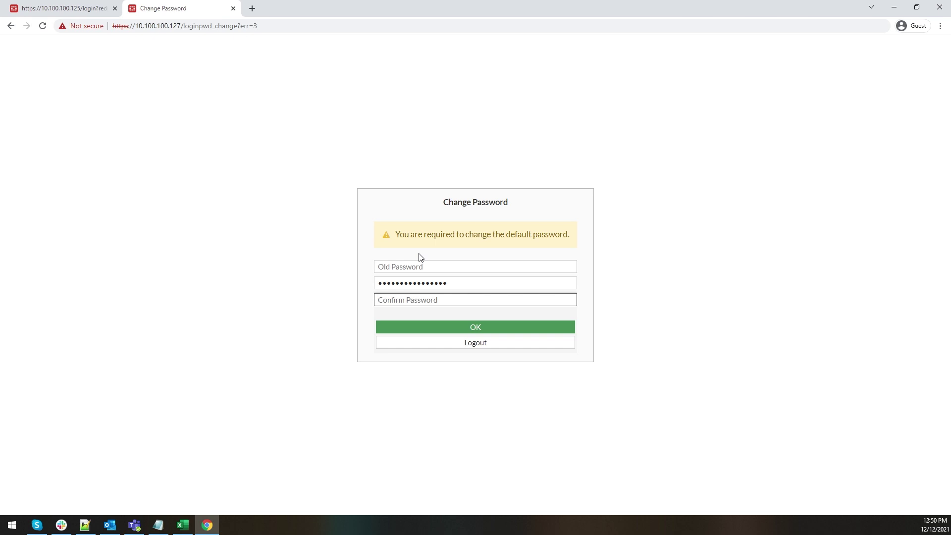
pyautogui.write('••••••••••••••••')
pyautogui.click(480, 330)
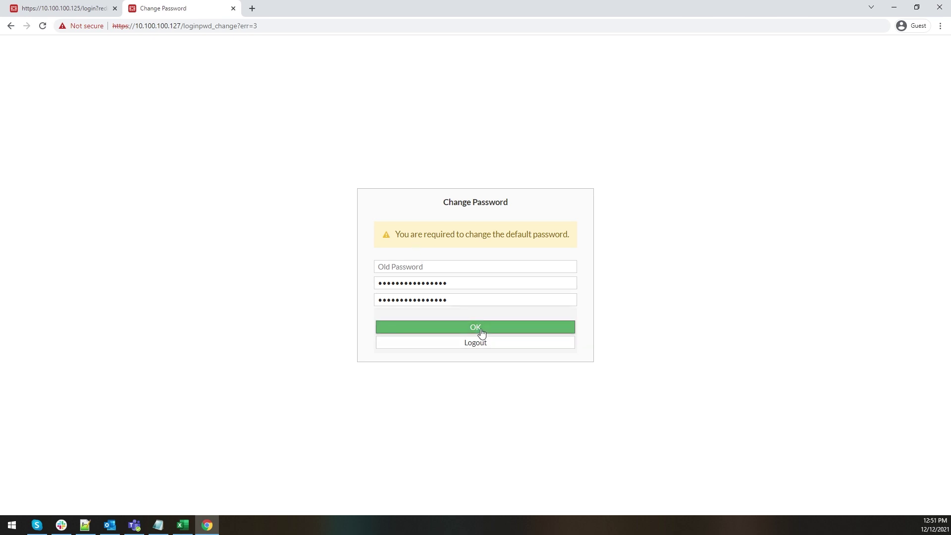
pyautogui.click(50, 9)
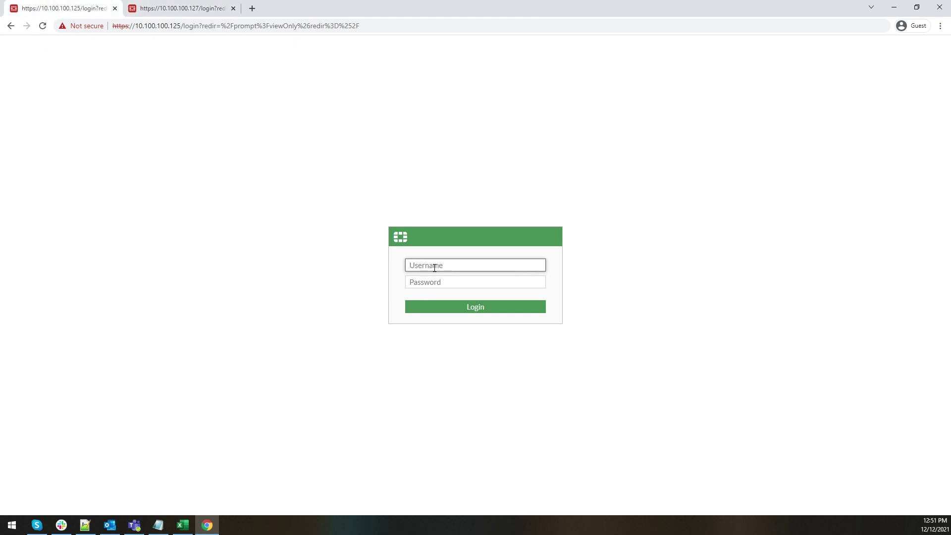
# Sign in to the 10.100.100.125 unit as admin with the new password.
pyautogui.write('admin')
pyautogui.press('Tab')
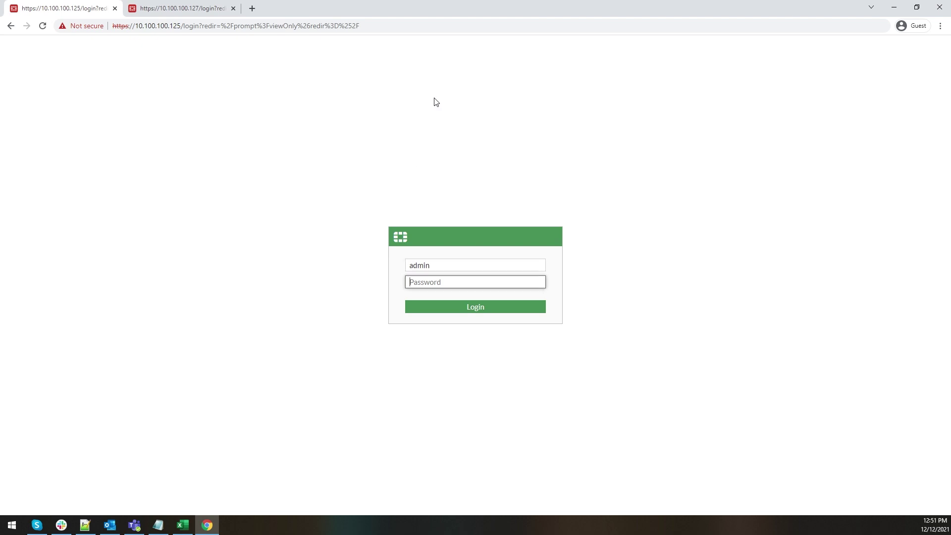
pyautogui.write('••••••••••••••••')
pyautogui.press('Return')
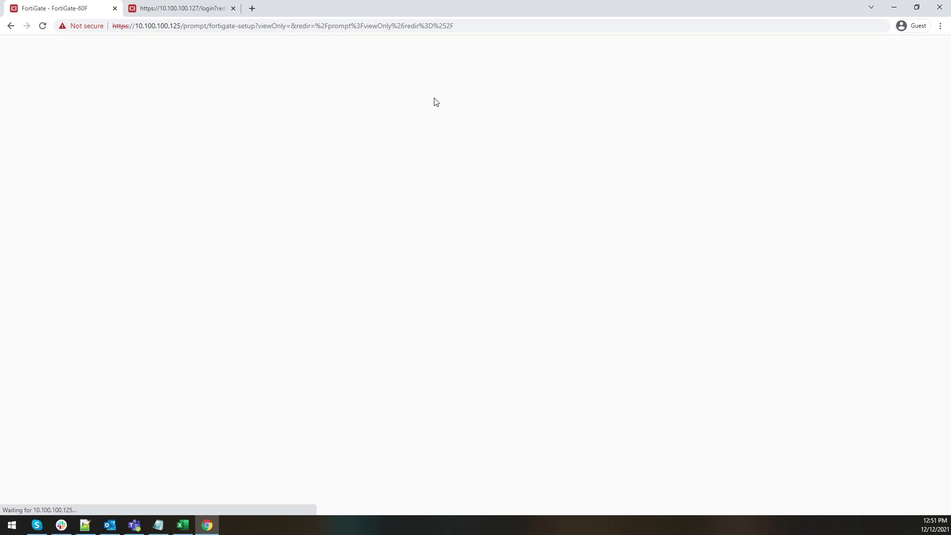
# Postpone FortiGate Setup, permanently dismiss the What's New notice, and check the firmware v7.0.2 actions.
pyautogui.click(505, 329)
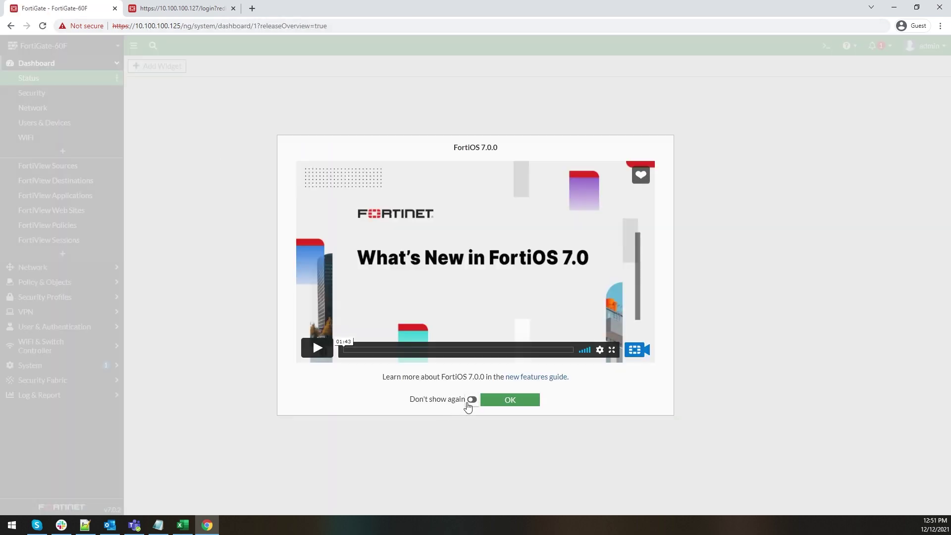
pyautogui.click(473, 400)
pyautogui.click(486, 400)
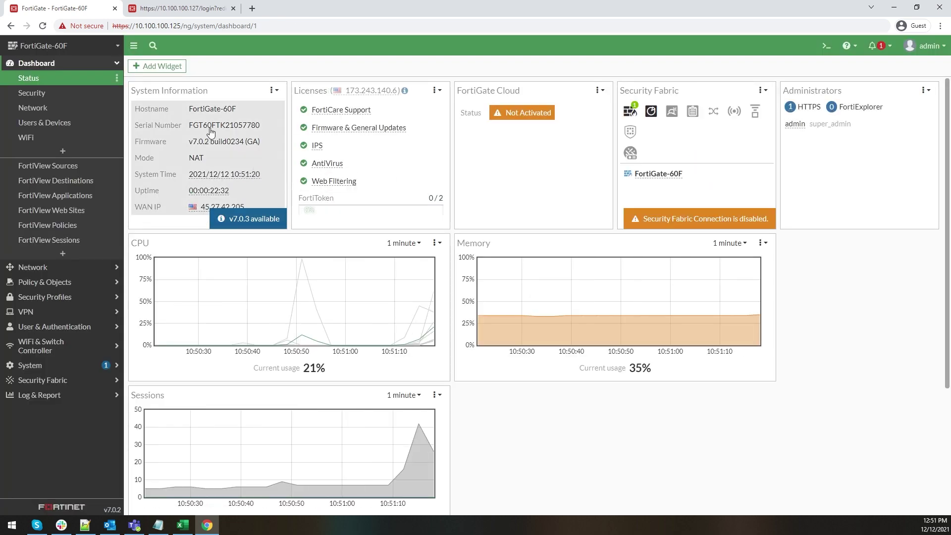
pyautogui.click(230, 144)
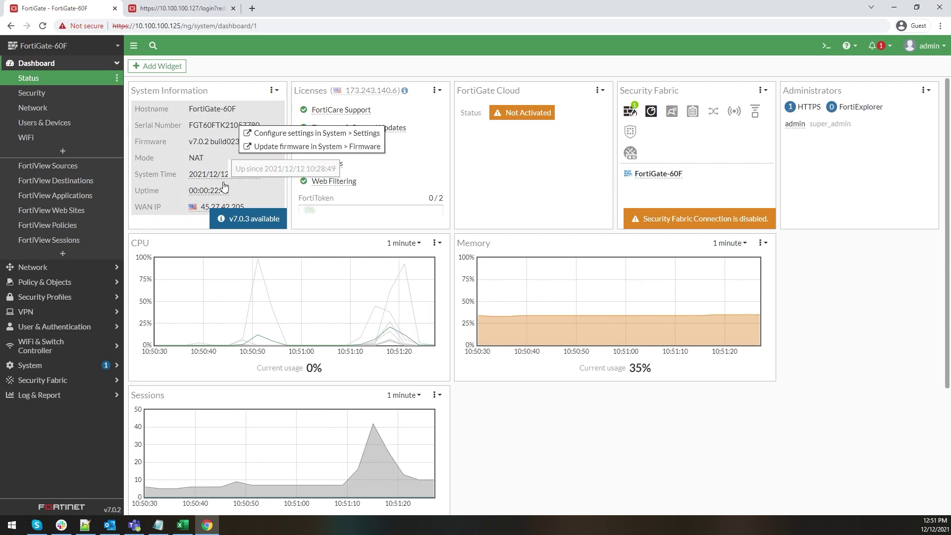
pyautogui.moveTo(249, 204)
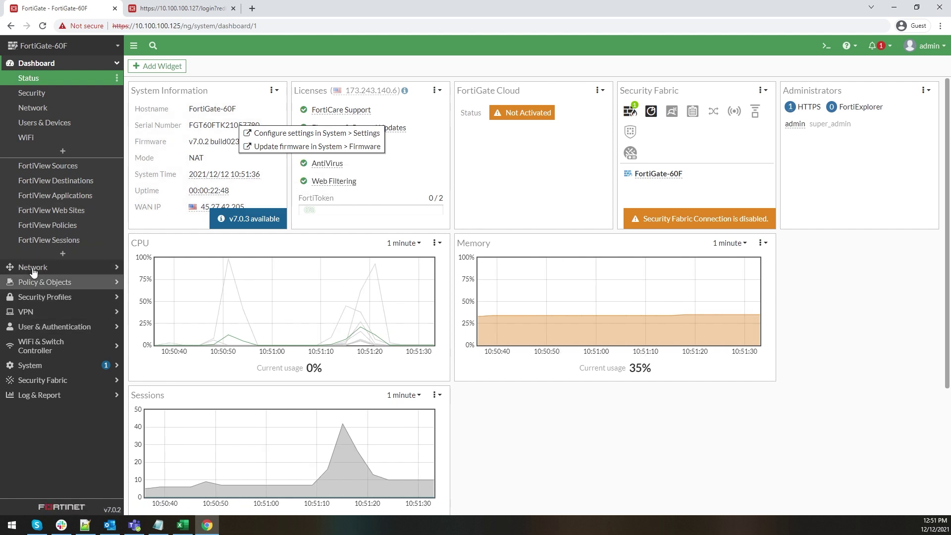
# In System Settings, set time zone Central Time (US & Canada) and host name OCISO-HA-2, then apply.
pyautogui.click(43, 370)
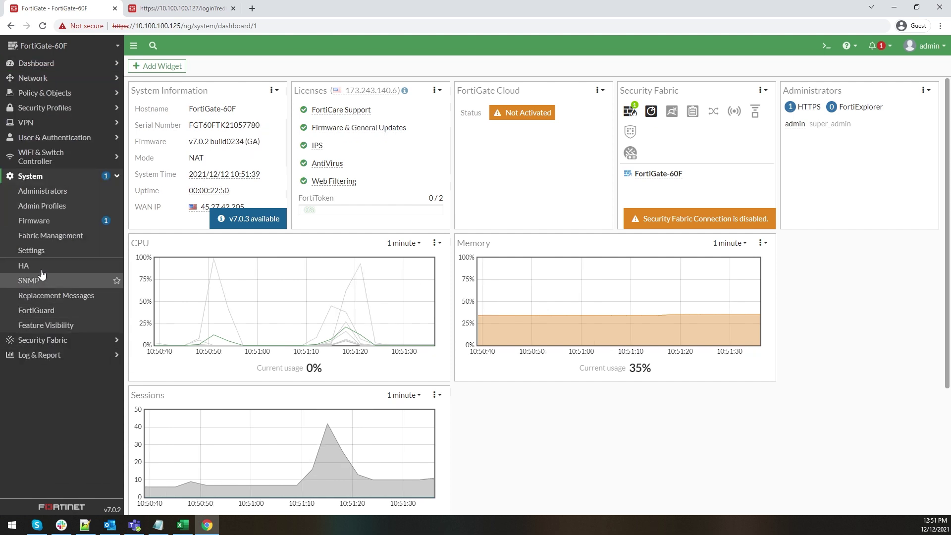
pyautogui.click(31, 250)
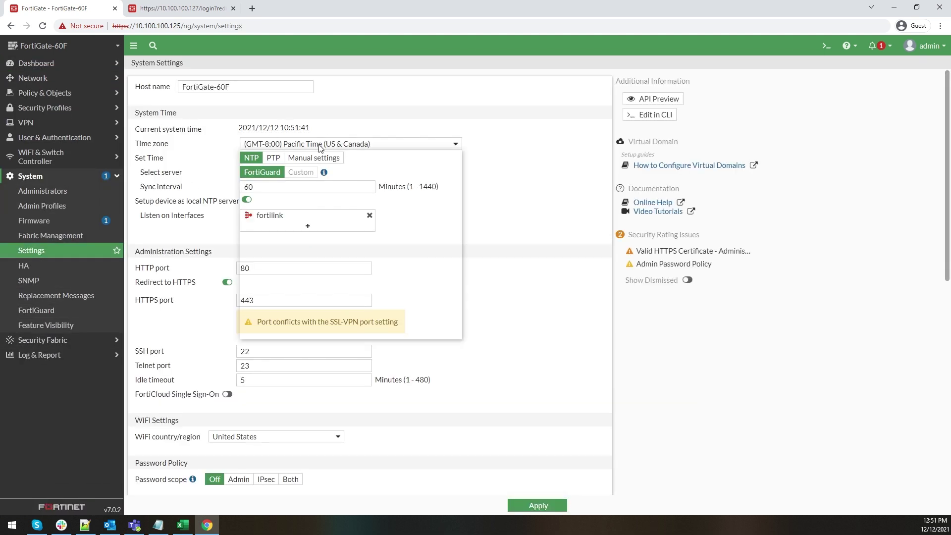
pyautogui.click(320, 145)
pyautogui.click(312, 231)
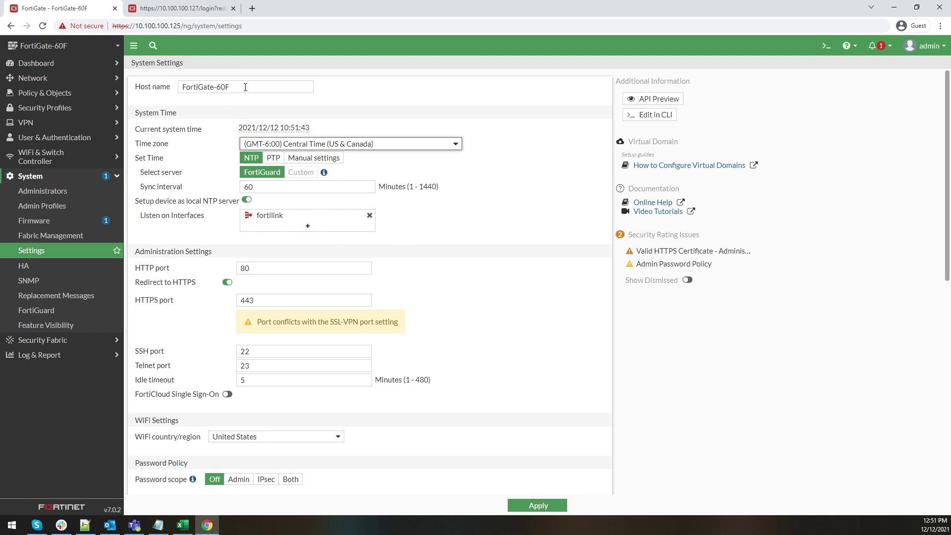
pyautogui.click(147, 85)
pyautogui.write('OCISO-HA-2')
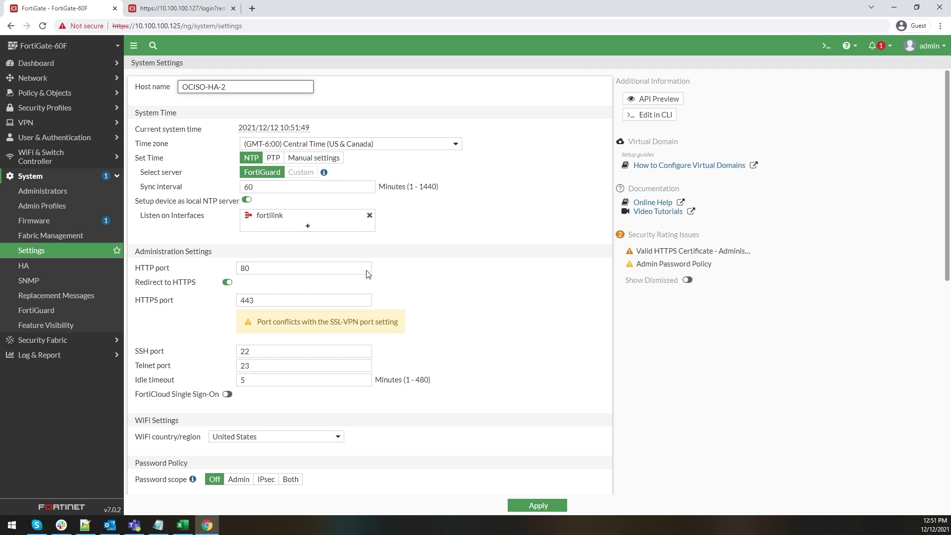
pyautogui.scroll(-10, 297, 285)
pyautogui.click(543, 506)
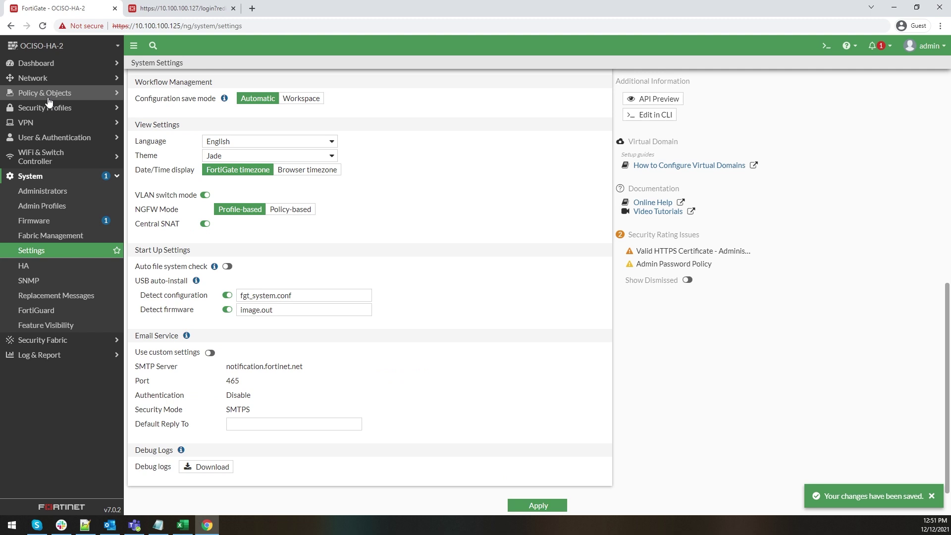
pyautogui.click(34, 270)
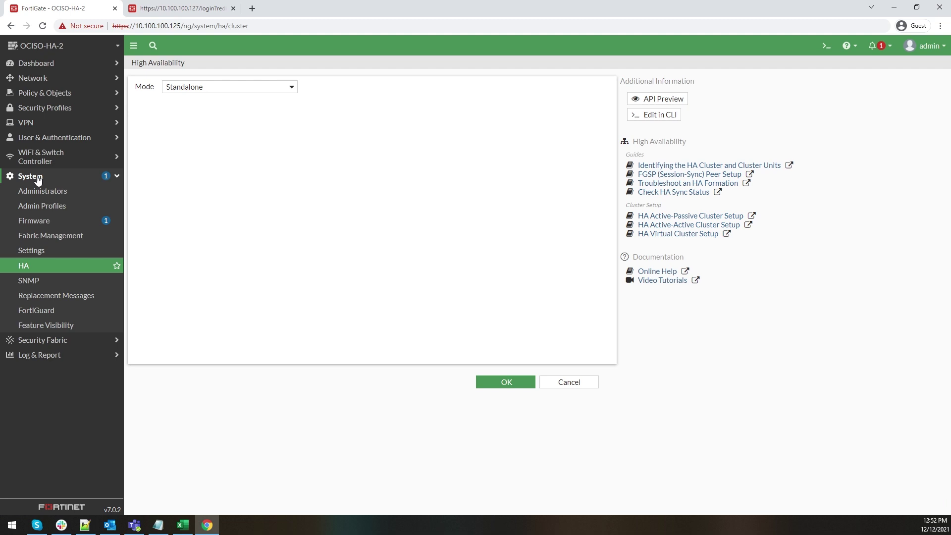
# Switch the HA mode to Active-Passive, revealing device priority 128 and an empty group name.
pyautogui.click(176, 89)
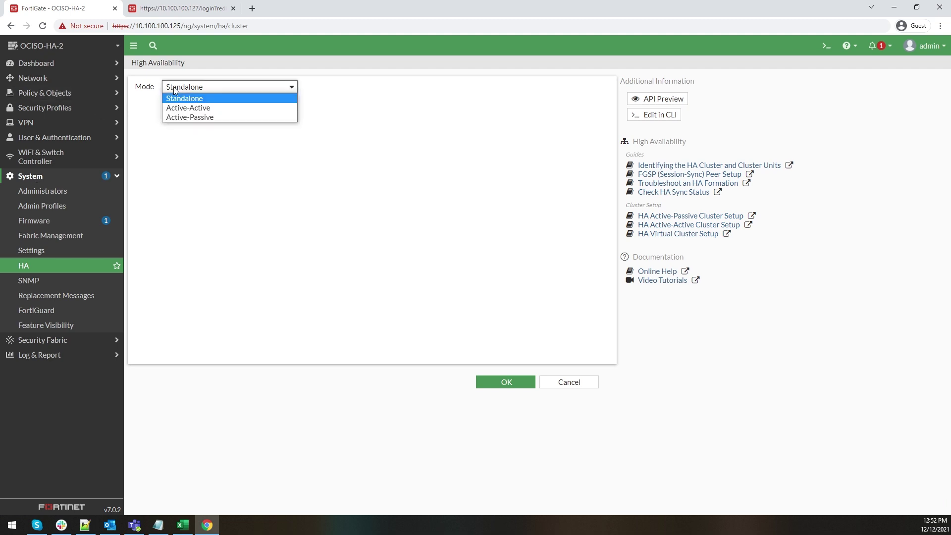
pyautogui.click(191, 118)
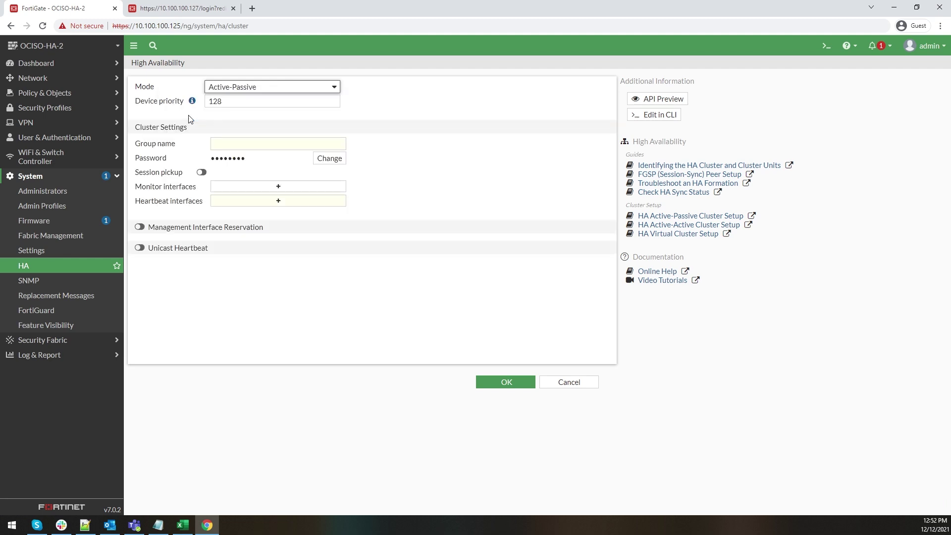
pyautogui.click(221, 142)
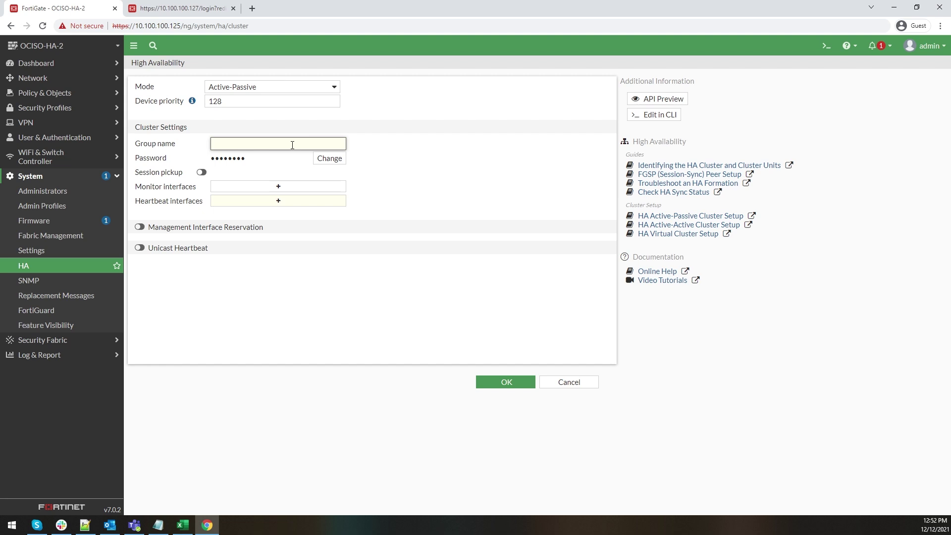
# Enter group name OCISO-HA, enable session pickup, and set a new cluster password.
pyautogui.write('OCISO-HA')
pyautogui.click(201, 173)
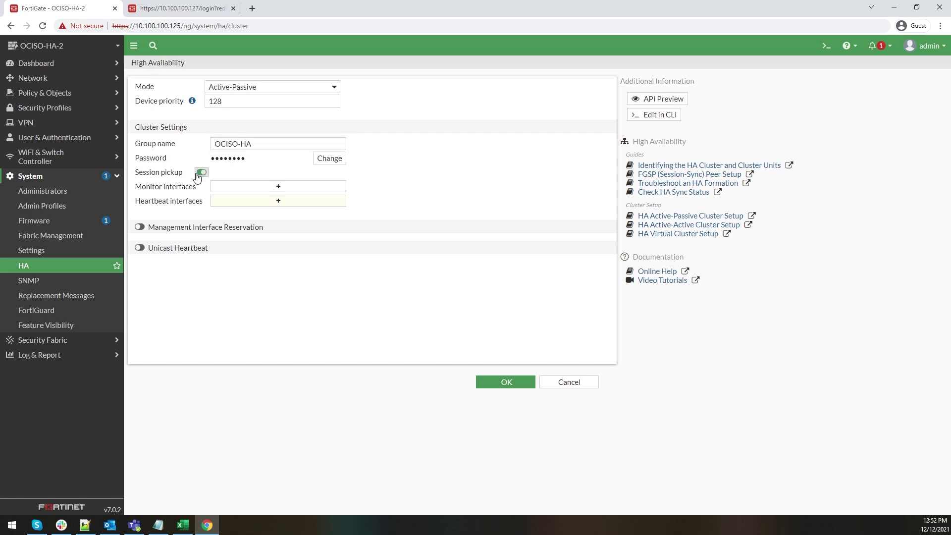
pyautogui.click(329, 158)
pyautogui.click(234, 157)
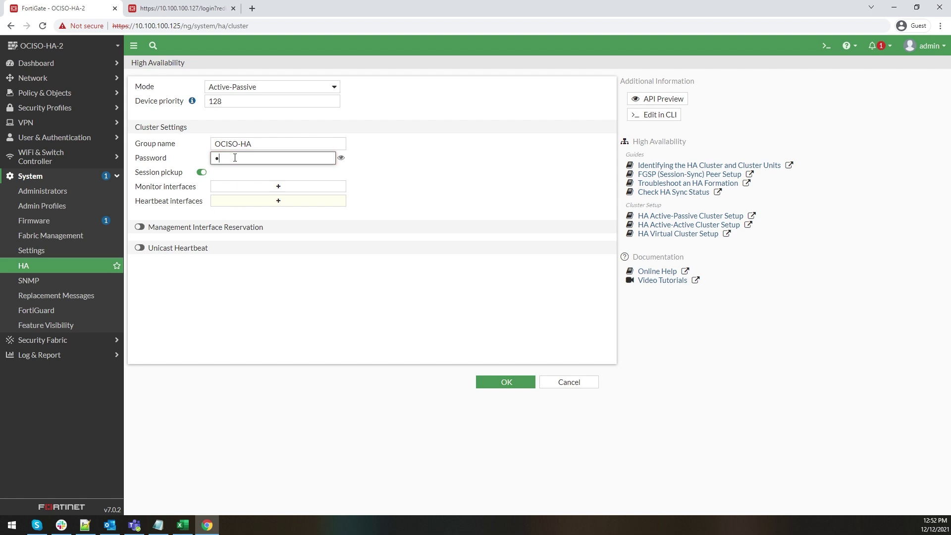
pyautogui.press('BackSpace')
pyautogui.press('BackSpace')
pyautogui.press('BackSpace')
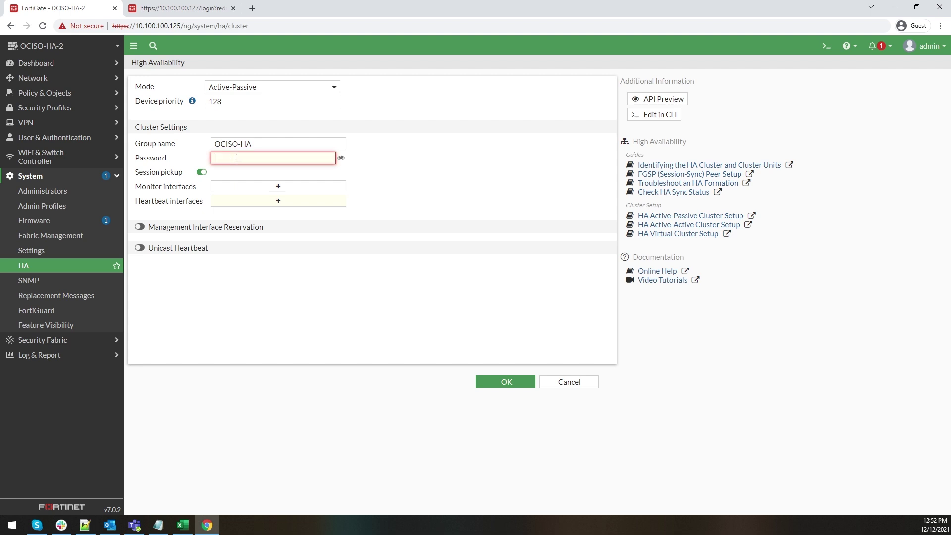
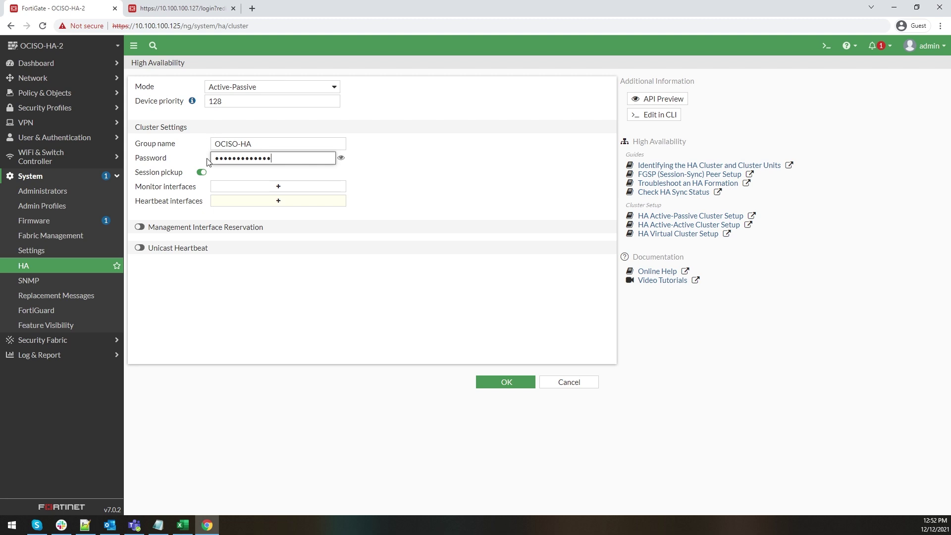
# Select HA-Synchronization (dmz) as the heartbeat interface and save the cluster settings.
pyautogui.click(226, 202)
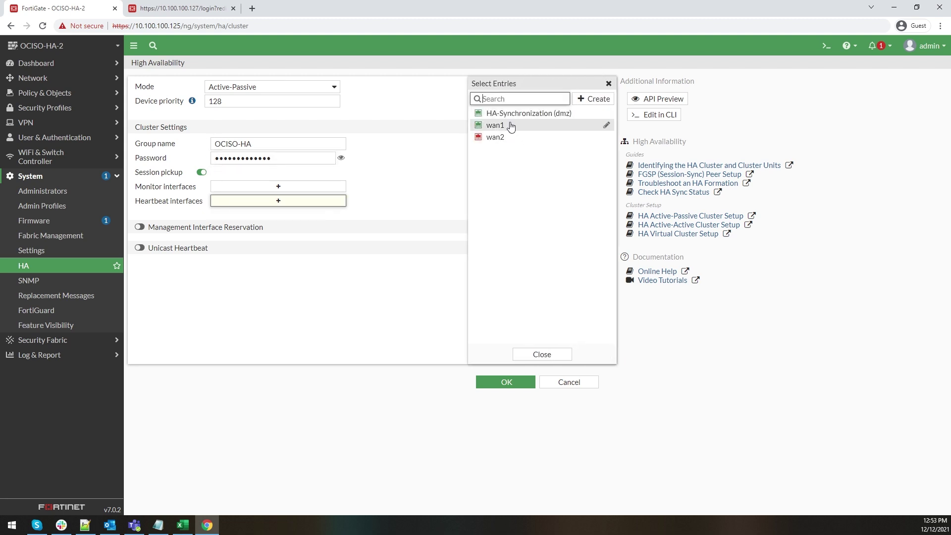
pyautogui.click(515, 115)
pyautogui.click(570, 355)
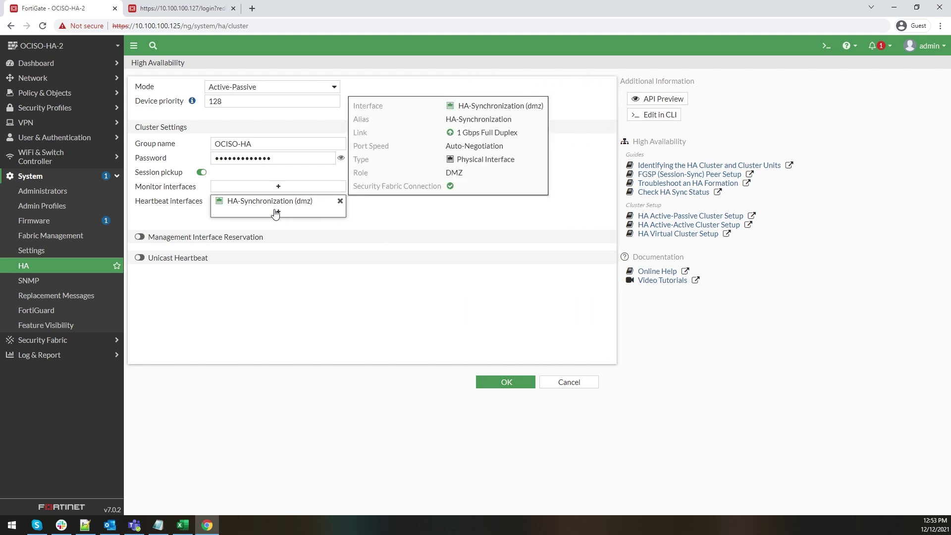
pyautogui.moveTo(266, 206)
pyautogui.click(506, 383)
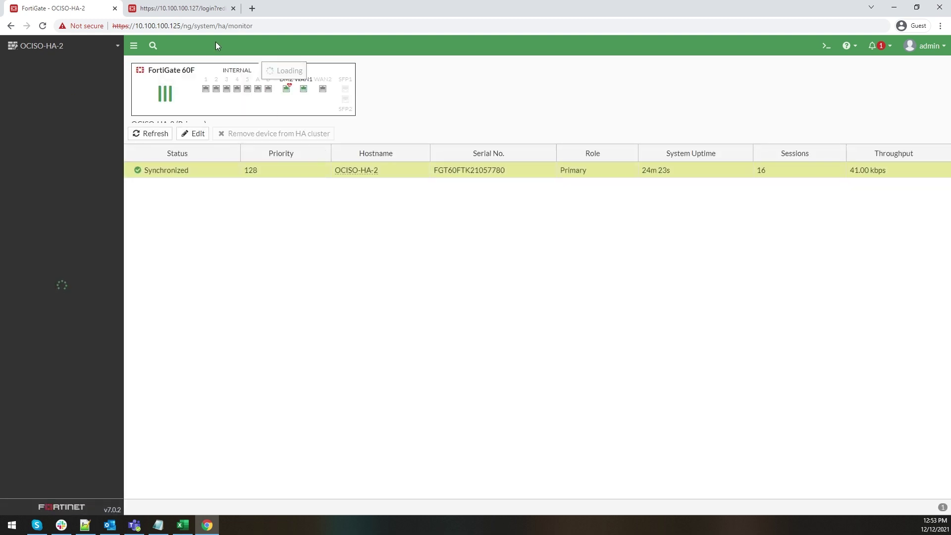
# Sign in to the 10.100.100.127 unit as admin.
pyautogui.click(176, 9)
pyautogui.write('admin')
pyautogui.press('Tab')
pyautogui.write('****************')
pyautogui.press('Return')
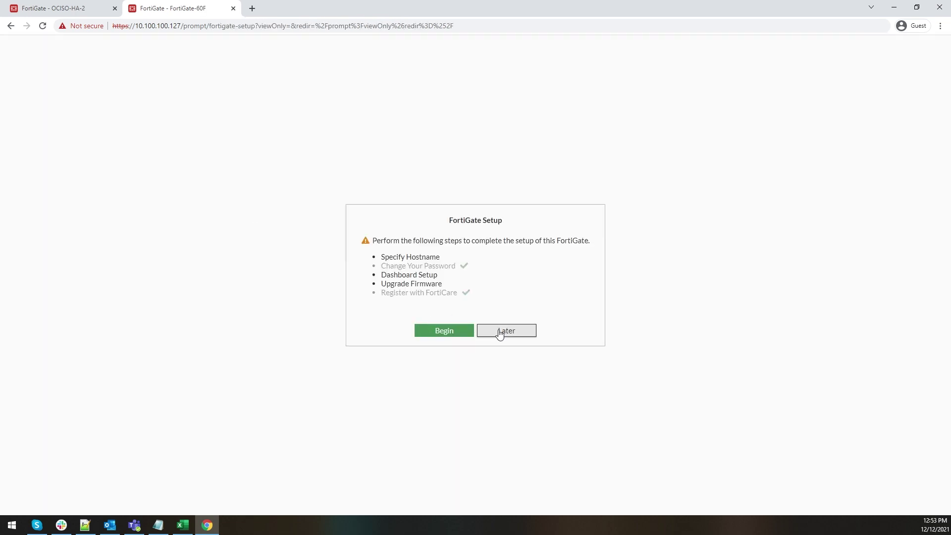
# Postpone FortiGate Setup, dismiss the FortiOS 7.0 overview, and go to System > Settings.
pyautogui.click(499, 333)
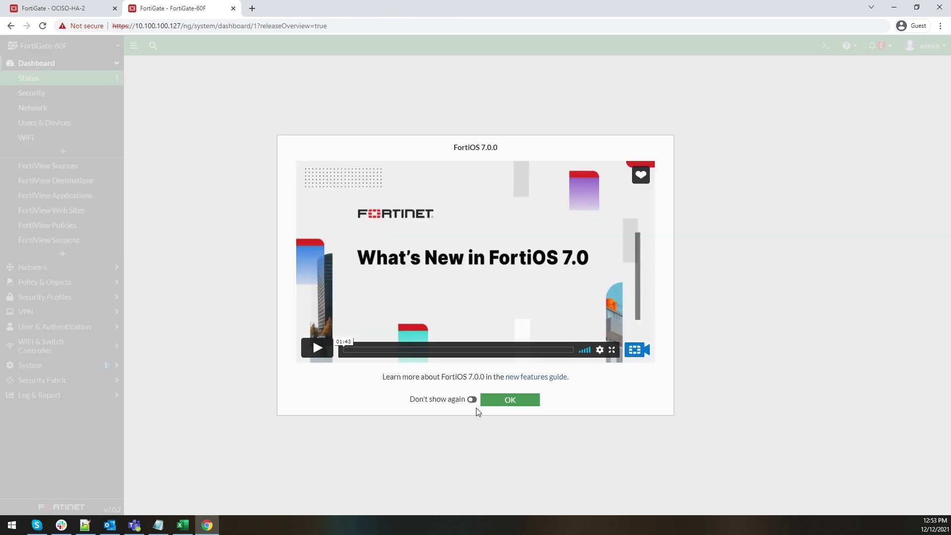
pyautogui.click(494, 402)
pyautogui.click(64, 365)
pyautogui.click(60, 250)
# Set host name OCISO-HA-1 and time zone Central Time (US & Canada), then apply.
pyautogui.click(163, 86)
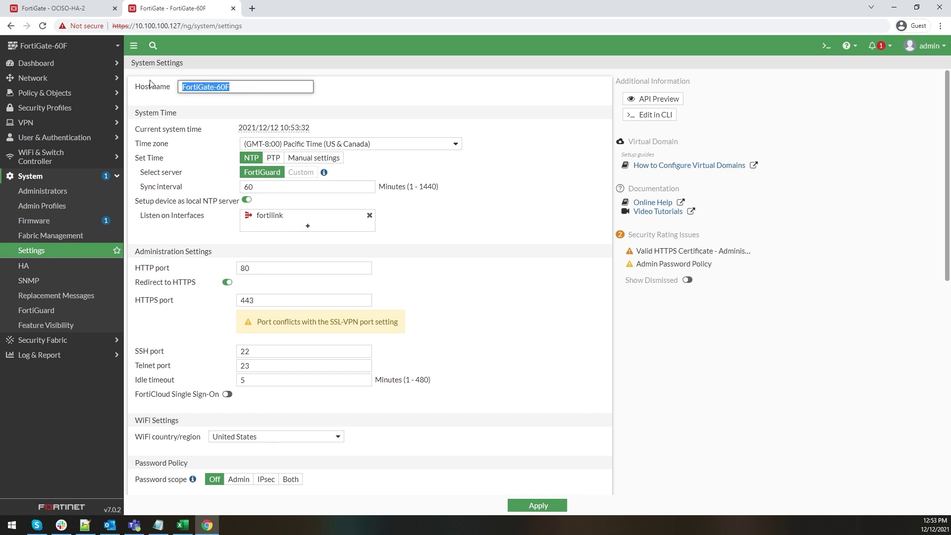
pyautogui.write('OCI')
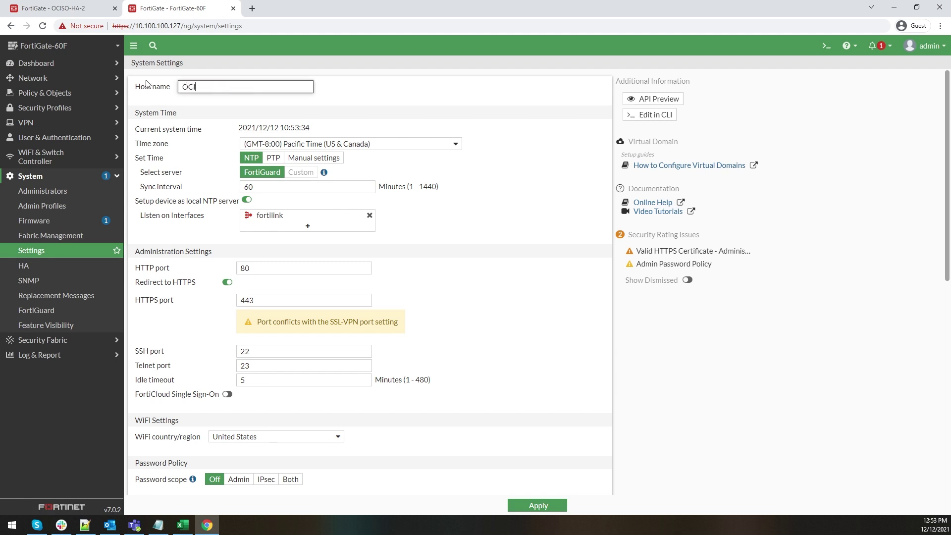
pyautogui.write('SO-HA-1')
pyautogui.click(274, 144)
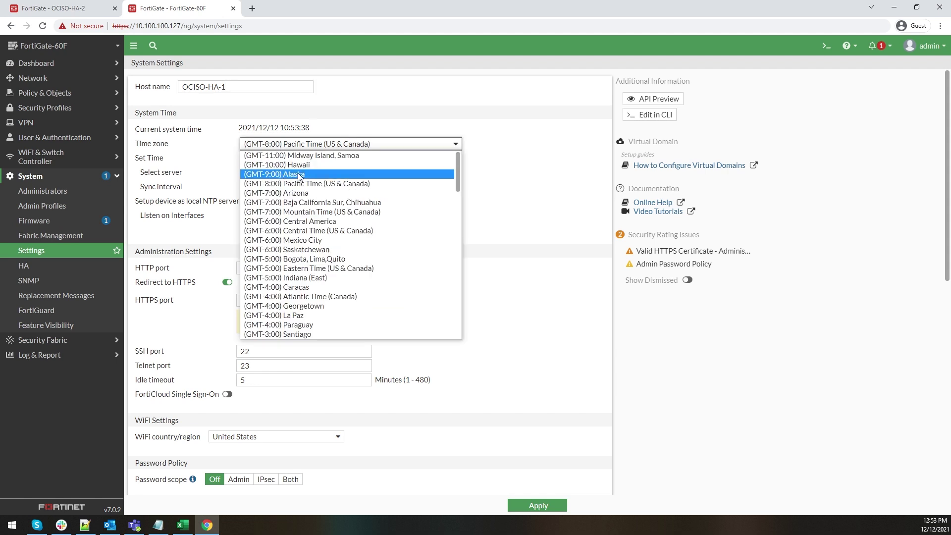
pyautogui.click(339, 231)
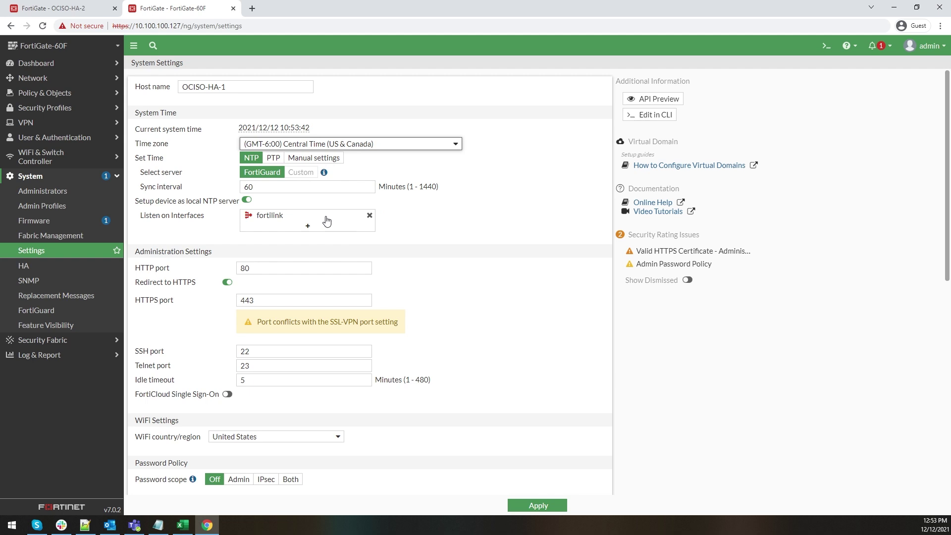
pyautogui.scroll(-4, 429, 314)
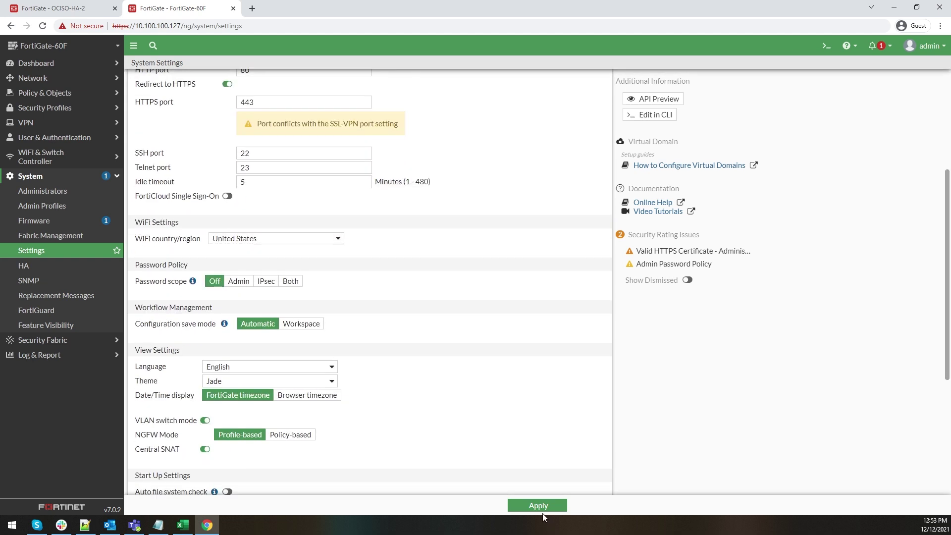
pyautogui.click(542, 513)
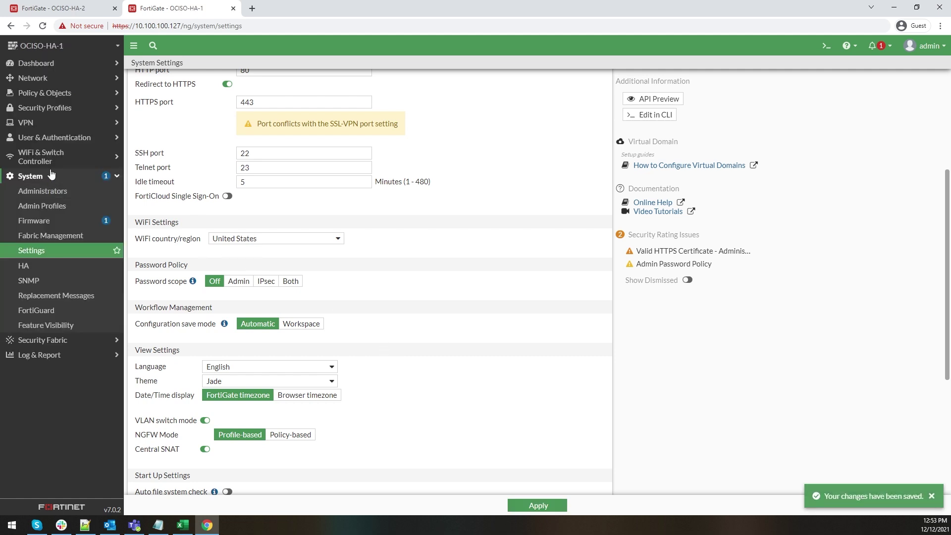
pyautogui.click(27, 264)
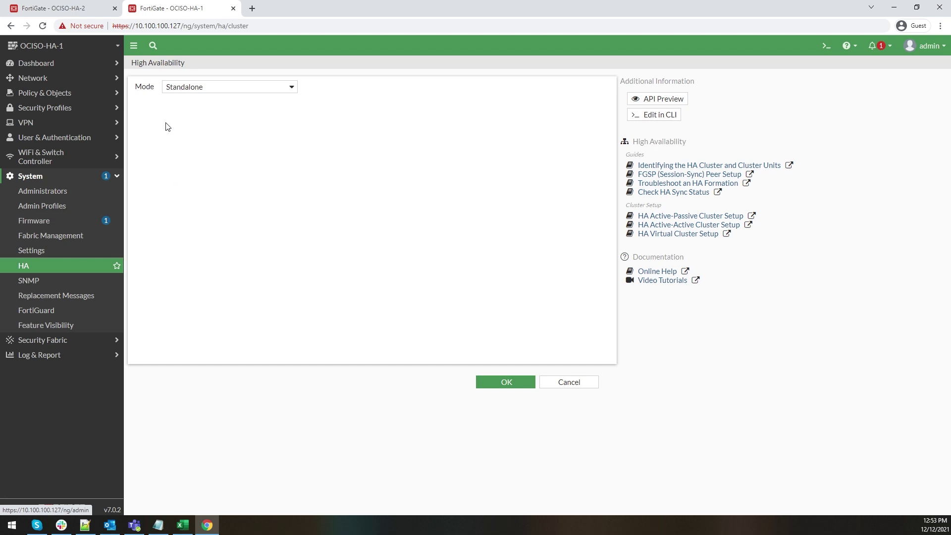
# Give OCISO-HA-1 Active-Passive mode, device priority 200 and group name OCISO-HA.
pyautogui.click(187, 89)
pyautogui.click(188, 118)
pyautogui.click(189, 103)
pyautogui.moveTo(189, 104)
pyautogui.write('200')
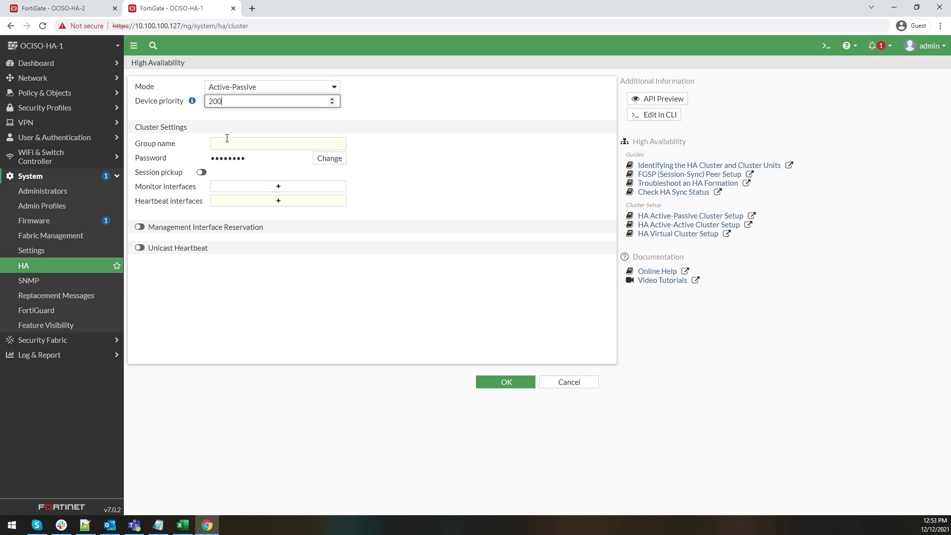
pyautogui.click(228, 139)
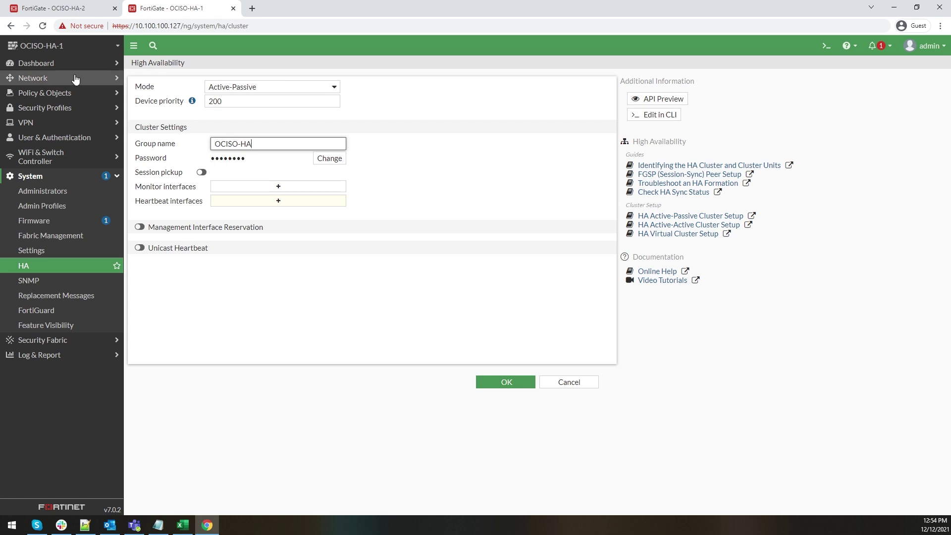
pyautogui.click(39, 10)
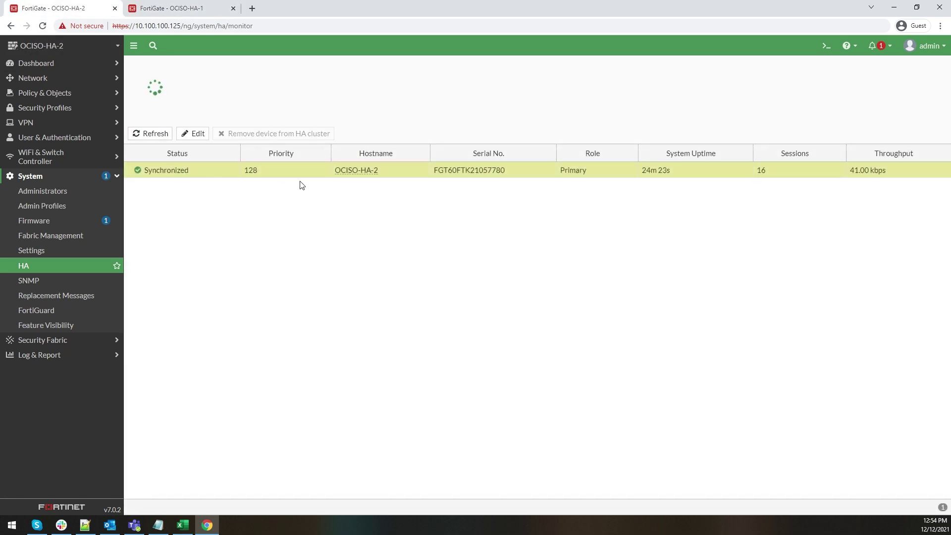
# Reload OCISO-HA-2's HA page, confirm it times out, and close that tab.
pyautogui.click(194, 133)
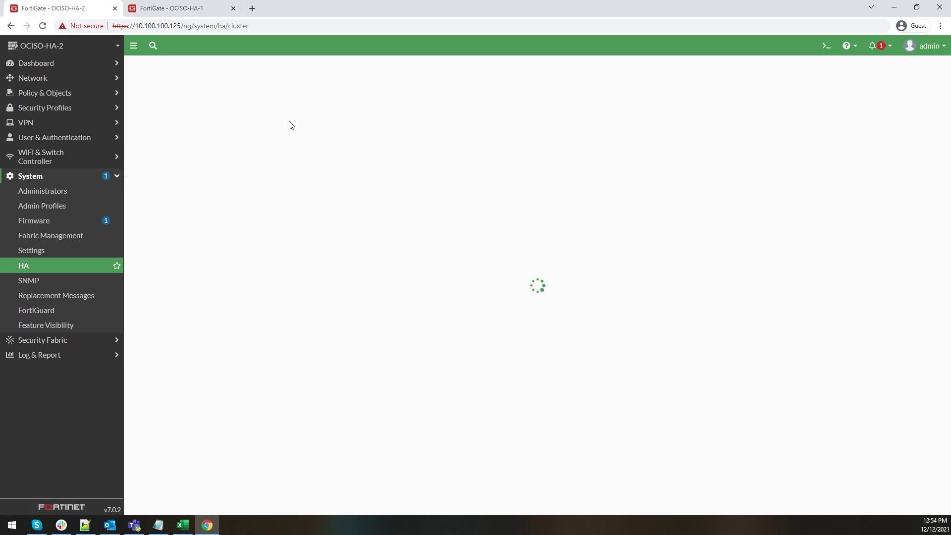
pyautogui.click(33, 274)
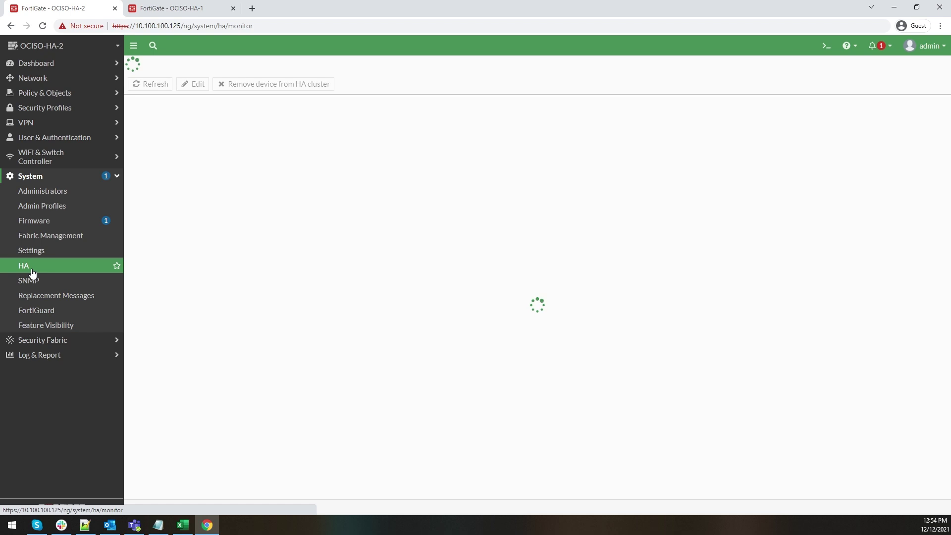
pyautogui.click(208, 8)
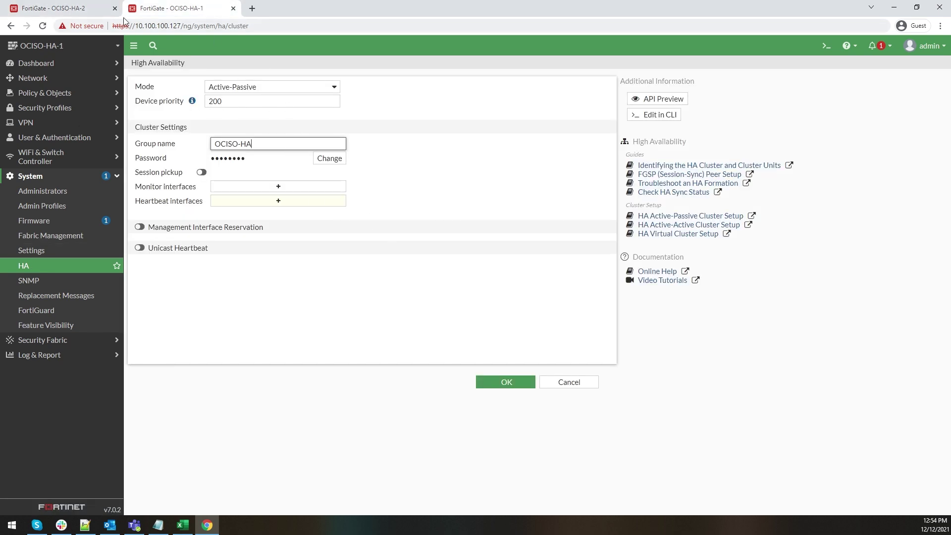
pyautogui.click(54, 14)
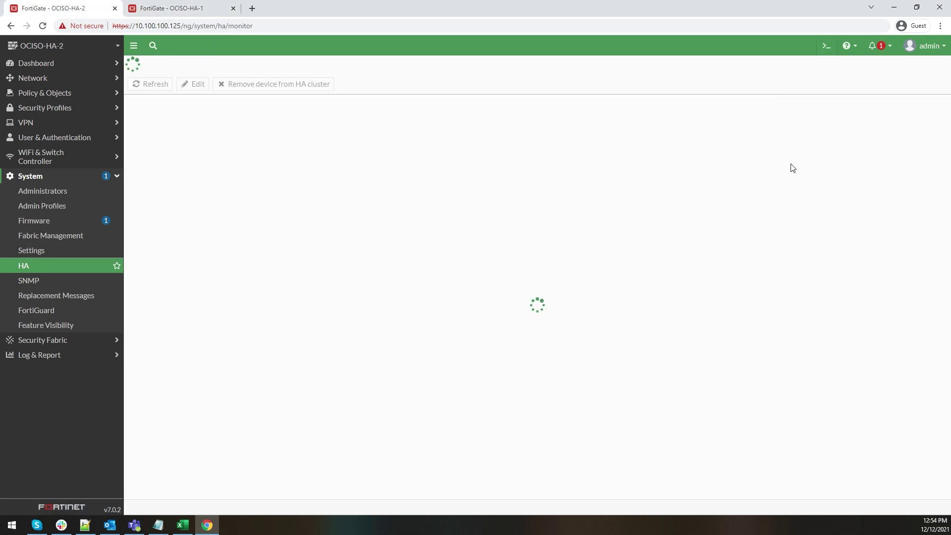
pyautogui.click(43, 26)
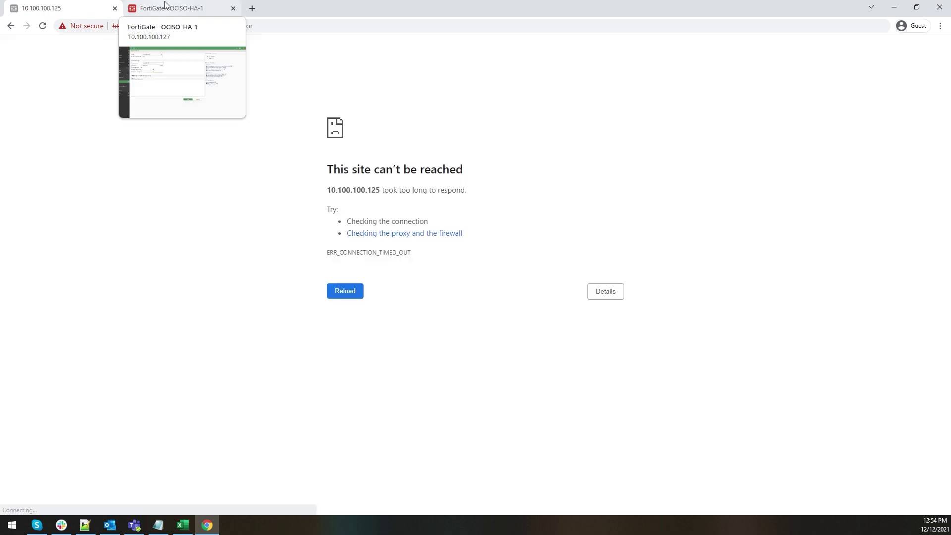
pyautogui.click(166, 8)
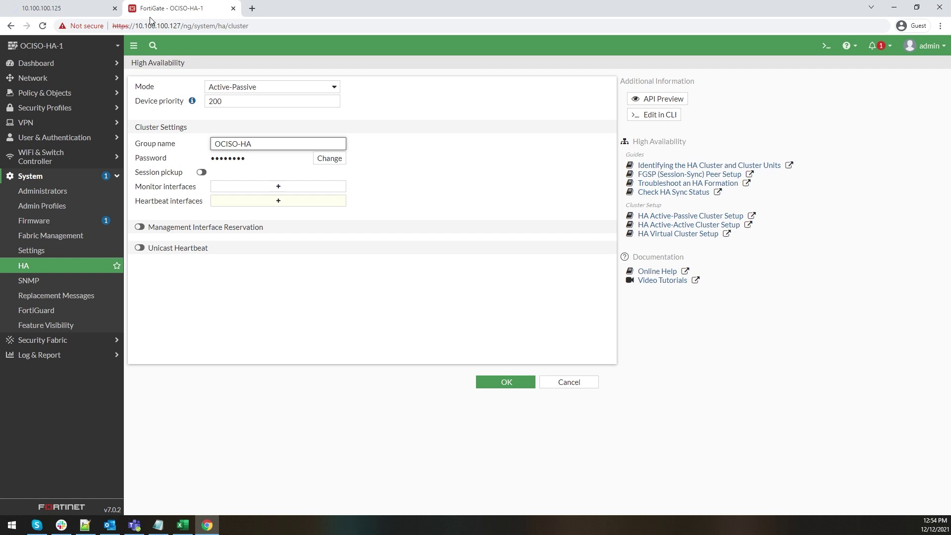
pyautogui.click(60, 9)
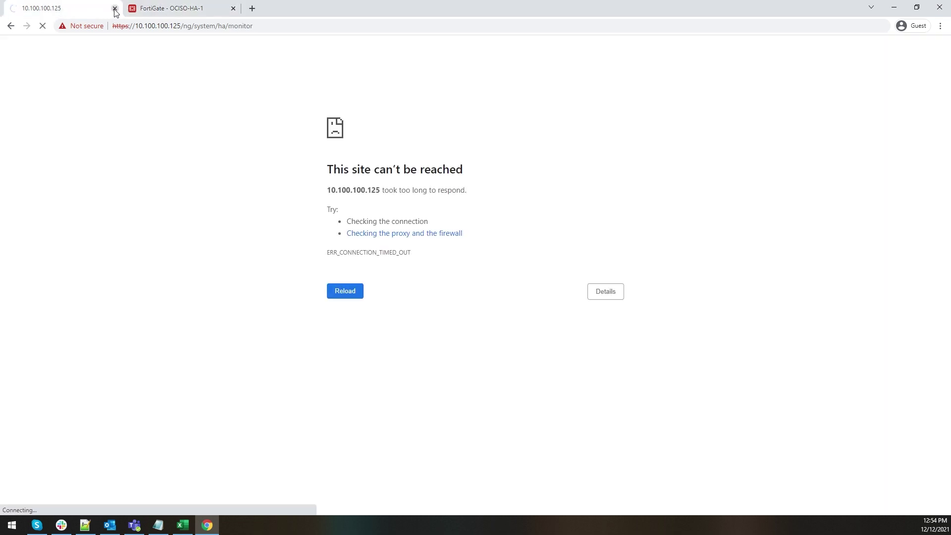
pyautogui.click(114, 8)
# Change OCISO-HA-1's cluster password to the new value.
pyautogui.click(330, 158)
pyautogui.click(259, 158)
pyautogui.write('•••')
pyautogui.hotkey('ctrl', 'a')
pyautogui.write('•')
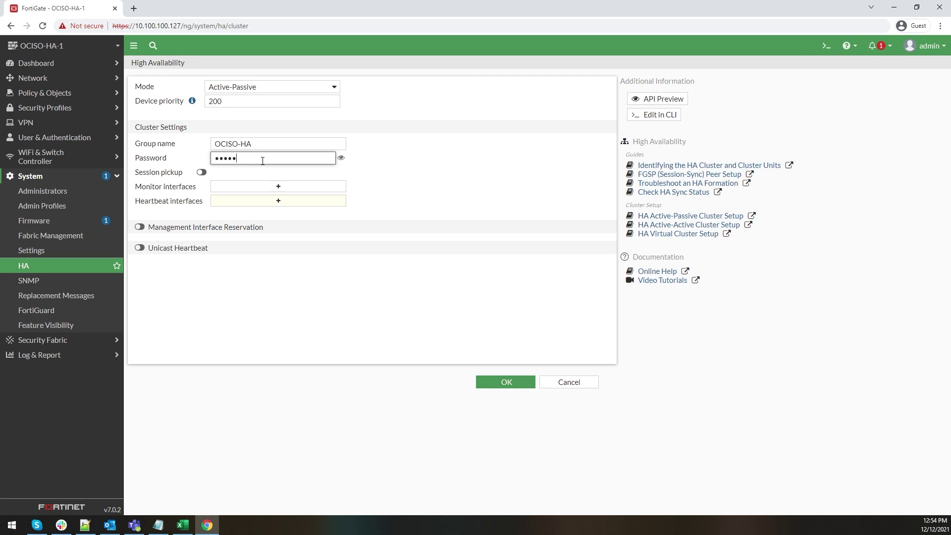
# Enable session pickup, add HA-Synchronization (dmz) as heartbeat interface, and save the settings.
pyautogui.click(201, 172)
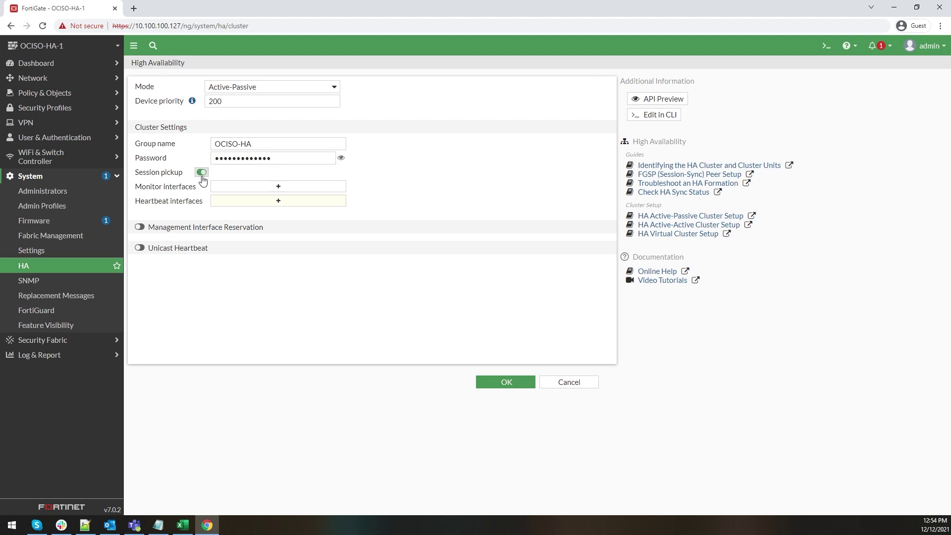
pyautogui.click(228, 205)
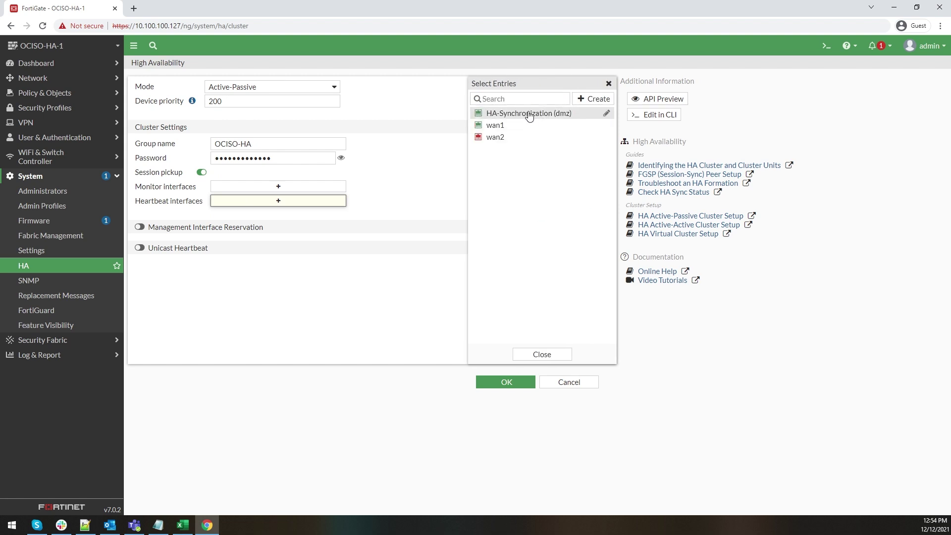
pyautogui.click(527, 113)
pyautogui.click(341, 307)
pyautogui.click(505, 382)
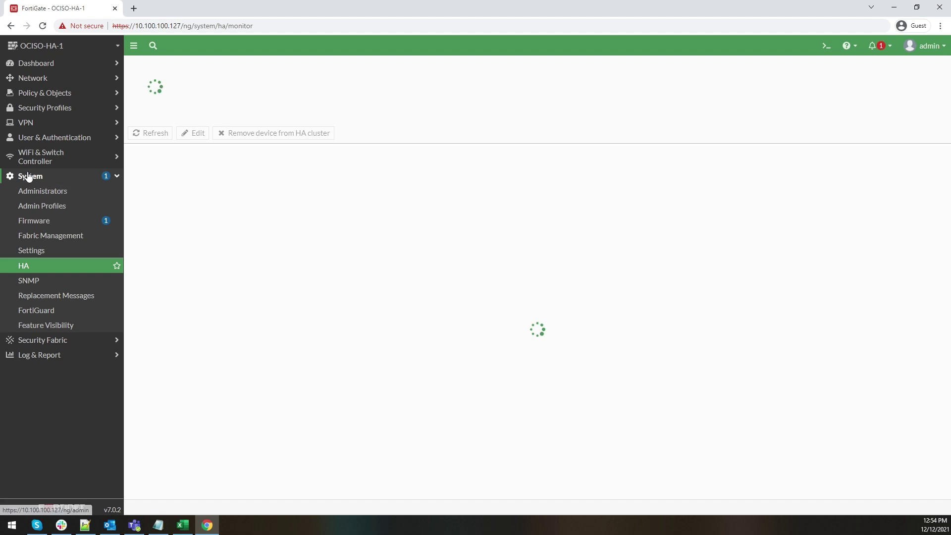
# Refresh the HA monitor until OCISO-HA-1 shows Primary and OCISO-HA-2 appears as Secondary.
pyautogui.click(146, 135)
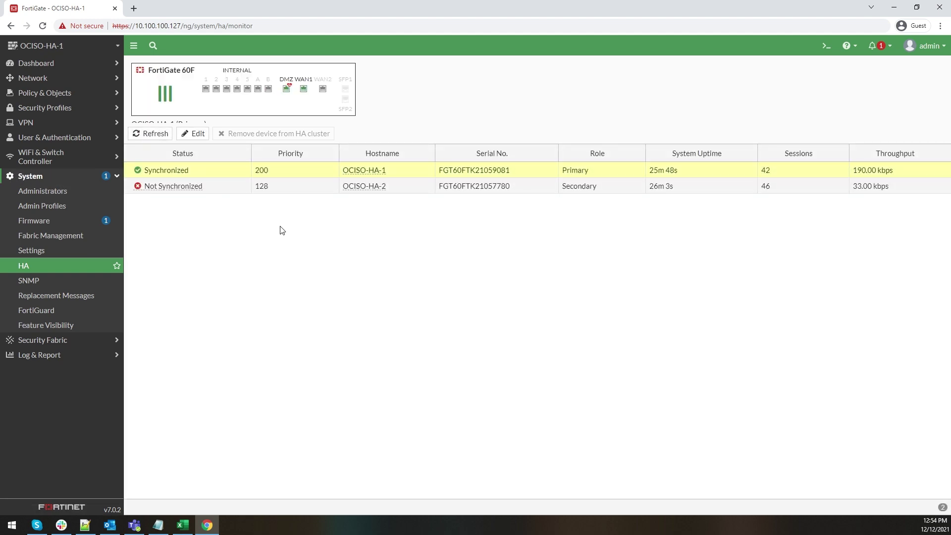
pyautogui.click(146, 134)
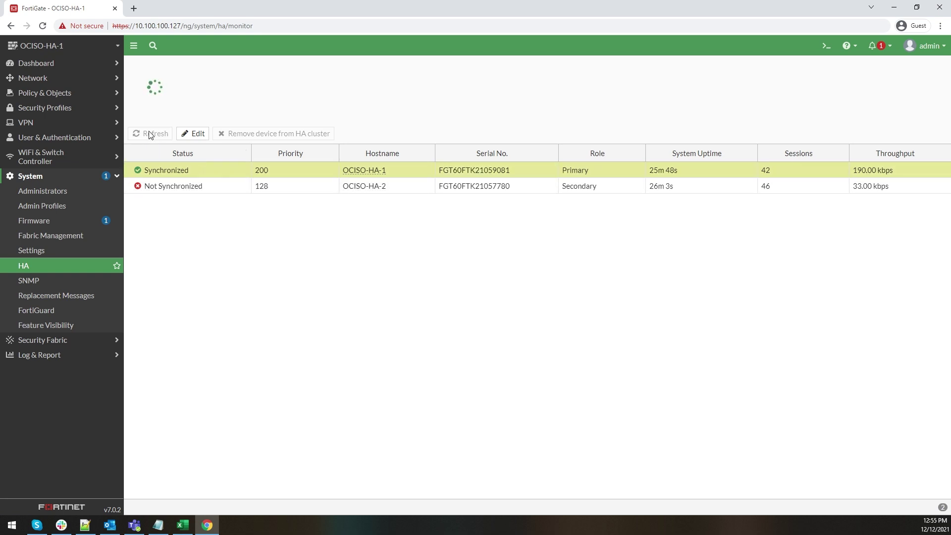
pyautogui.click(41, 268)
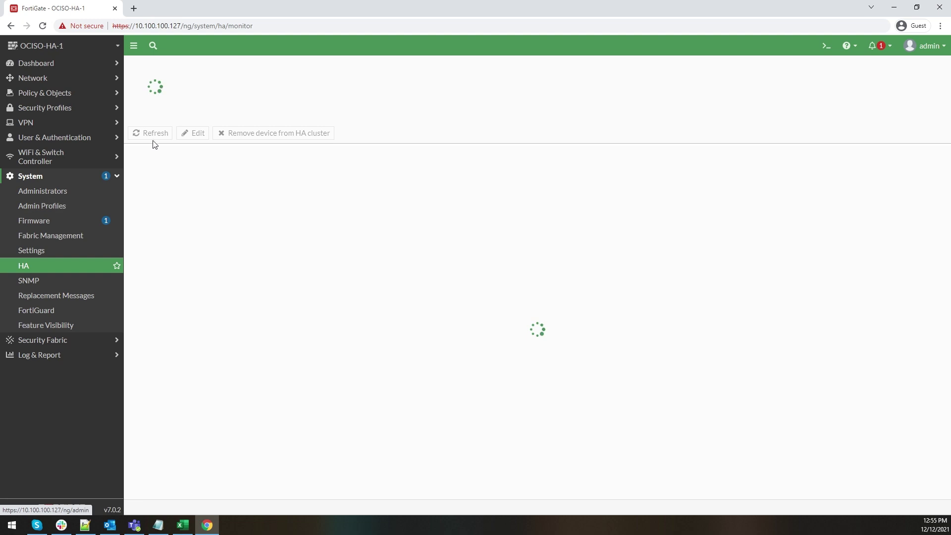
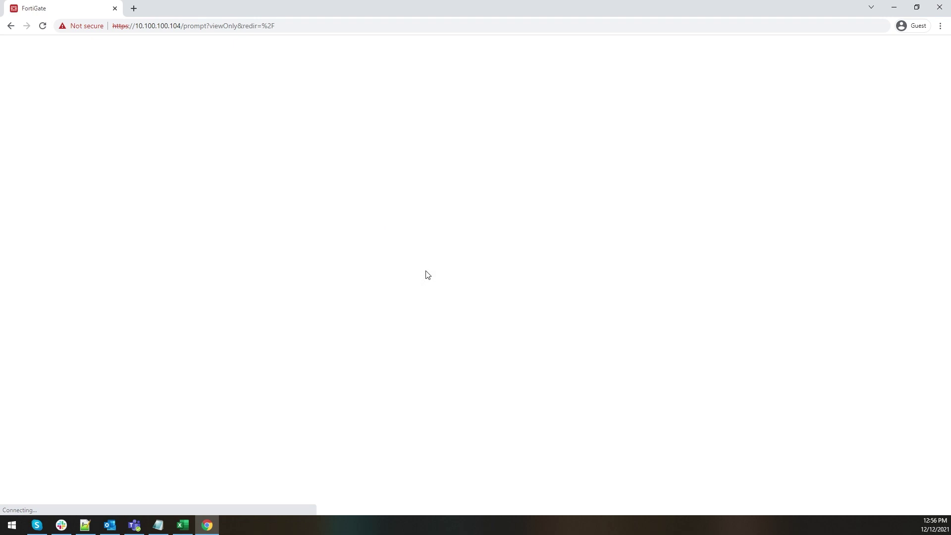
# Postpone the setup wizard, refresh the System > HA monitor, and open the CLI console.
pyautogui.click(502, 330)
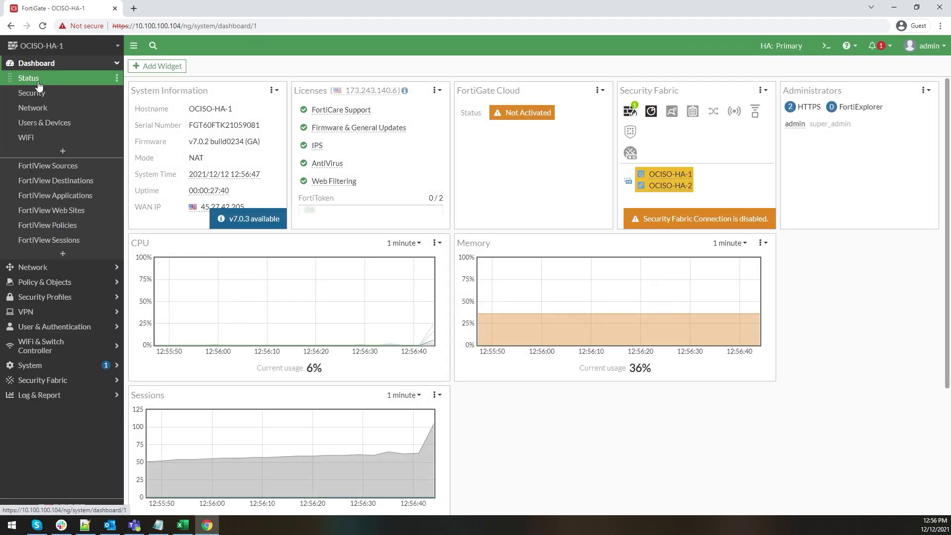
pyautogui.moveTo(685, 178)
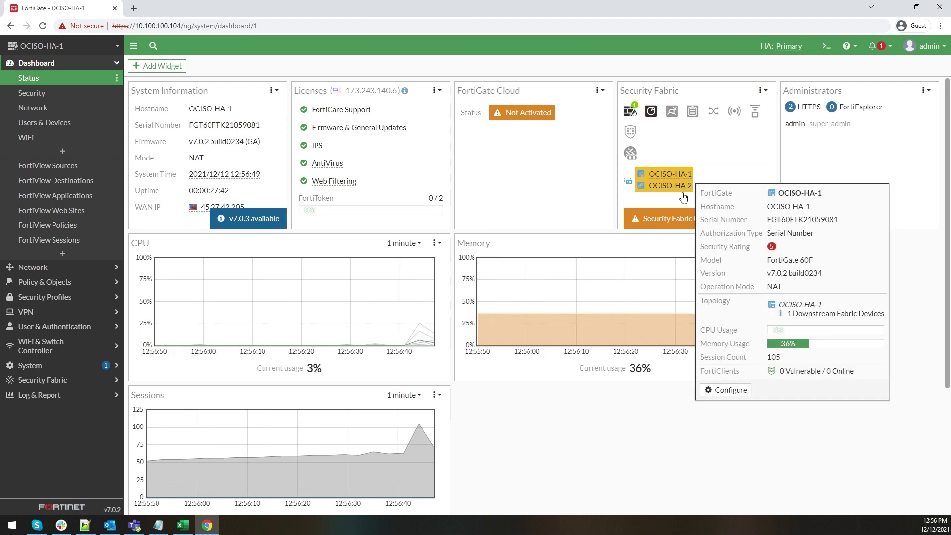
pyautogui.click(52, 359)
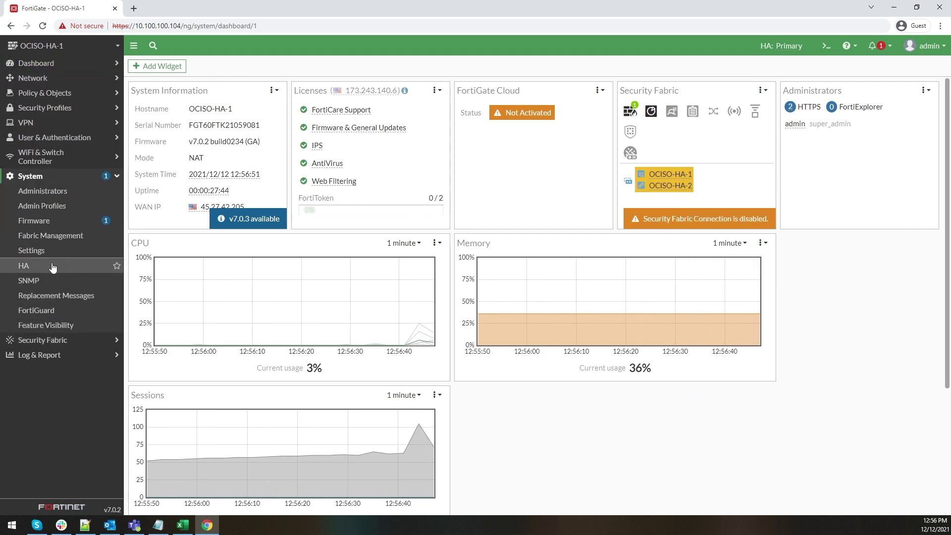
pyautogui.click(79, 266)
pyautogui.click(150, 134)
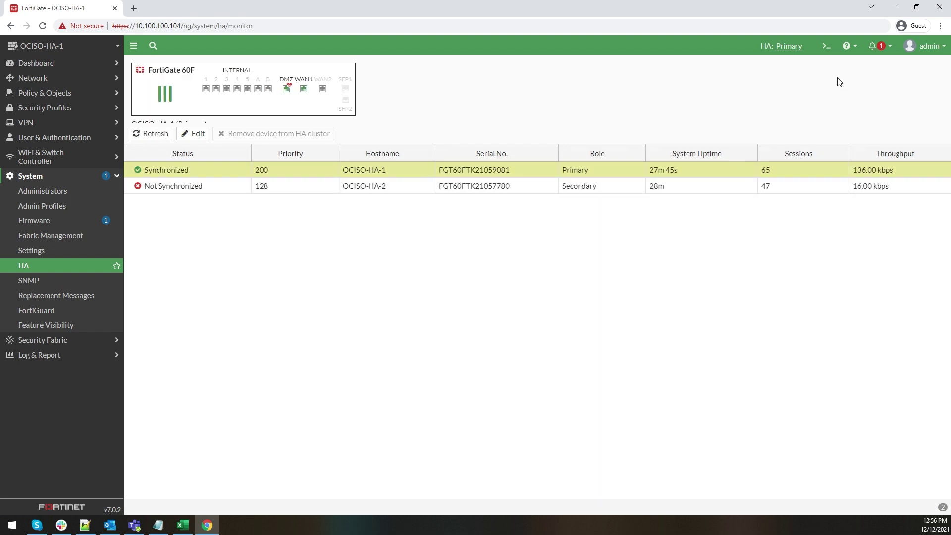
pyautogui.click(827, 46)
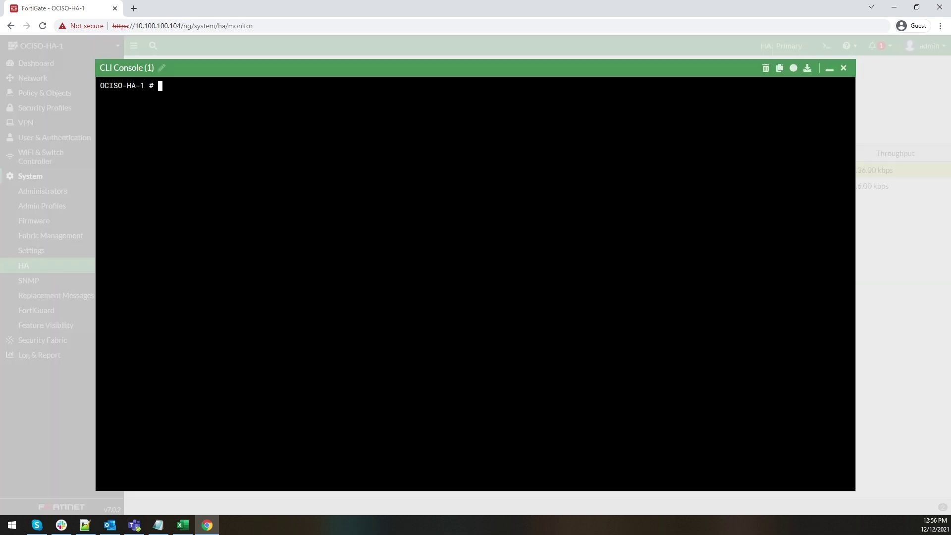
# Log in to the secondary HA unit with 'exec ha manage 1 admin' and its password.
pyautogui.write('exec ha manage')
pyautogui.press('?')
pyautogui.write('1')
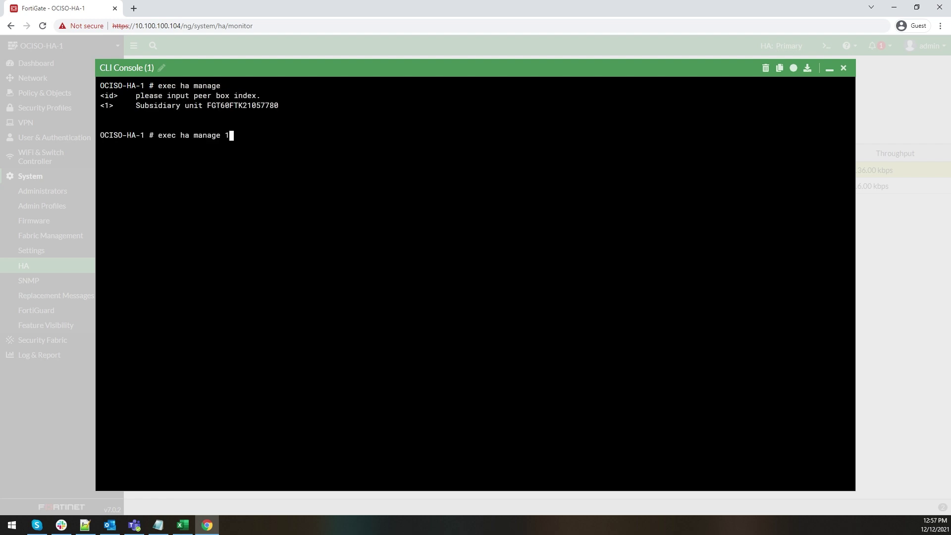
pyautogui.write('admin')
pyautogui.press('Return')
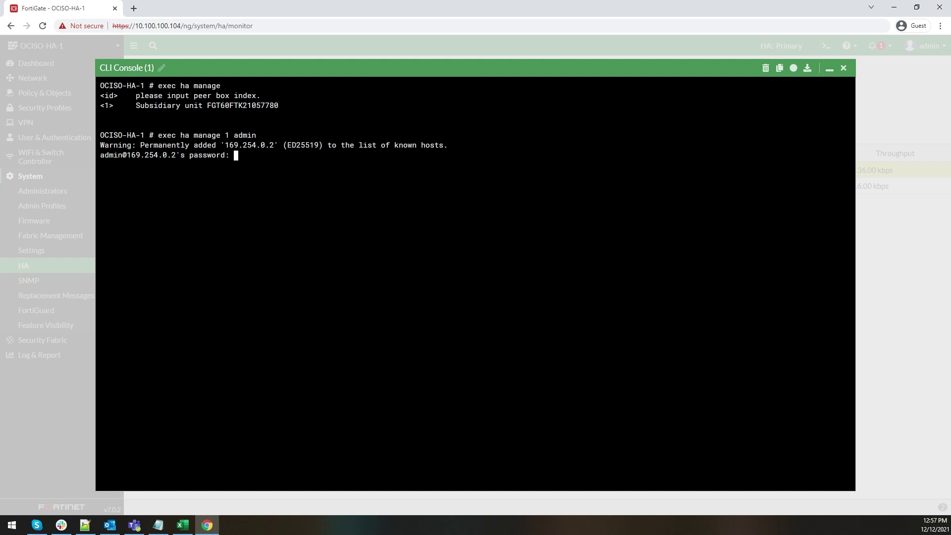
pyautogui.press('Return')
# Display the secondary unit's HA settings with 'config sys ha' and 'get', then 'end' and 'exit'.
pyautogui.write('config sys ha')
pyautogui.press('Return')
pyautogui.write('get')
pyautogui.press('Return')
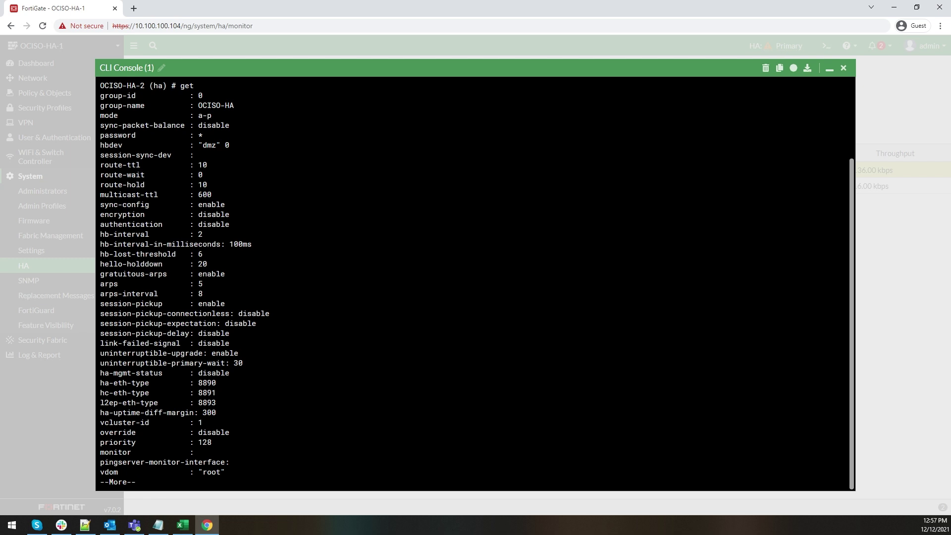
pyautogui.press('space')
pyautogui.write('end')
pyautogui.press('Return')
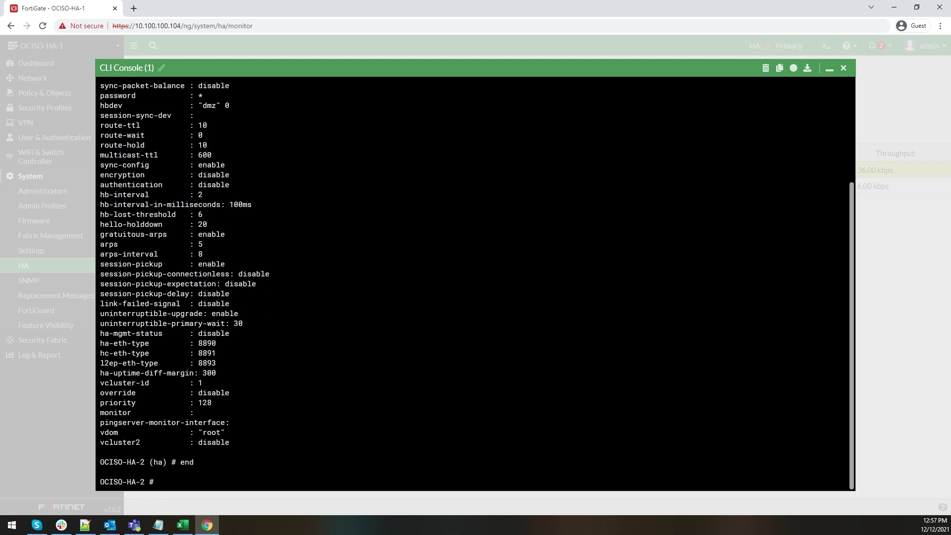
pyautogui.write('exit')
pyautogui.press('Return')
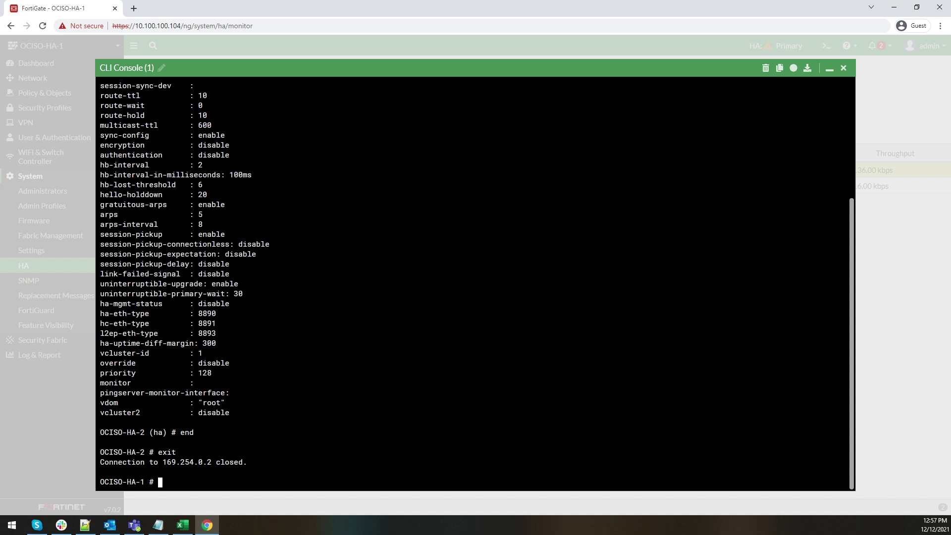
# Recheck the 'exec ha manage' help, clear the prompt, and close the CLI console.
pyautogui.write('exec ha manage')
pyautogui.press('?')
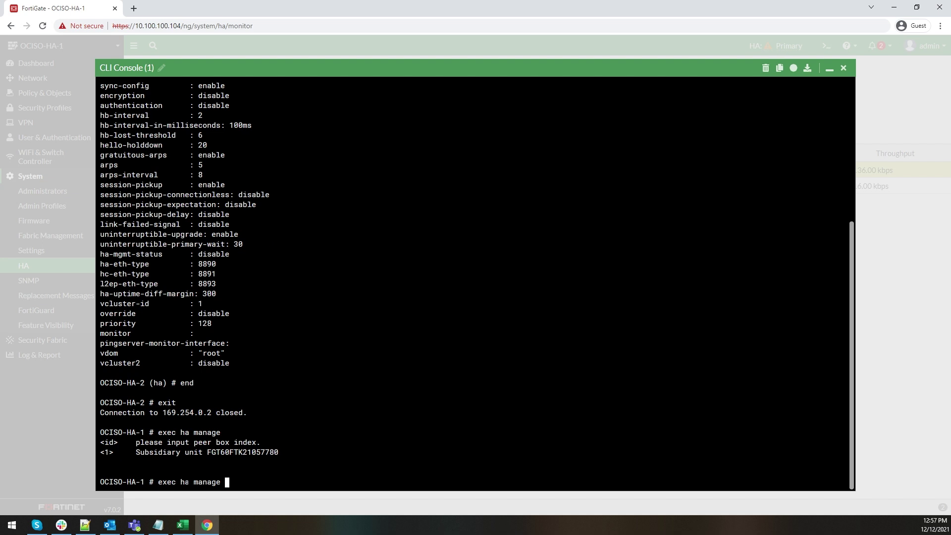
pyautogui.write('1 admin')
pyautogui.press('BackSpace')
pyautogui.press('BackSpace')
pyautogui.press('BackSpace')
pyautogui.press('BackSpace')
pyautogui.press('BackSpace')
pyautogui.press('BackSpace')
pyautogui.press('BackSpace')
pyautogui.press('BackSpace')
pyautogui.press('BackSpace')
pyautogui.press('BackSpace')
pyautogui.press('BackSpace')
pyautogui.press('BackSpace')
pyautogui.press('BackSpace')
pyautogui.press('BackSpace')
pyautogui.press('BackSpace')
pyautogui.press('BackSpace')
pyautogui.press('BackSpace')
pyautogui.press('BackSpace')
pyautogui.press('BackSpace')
pyautogui.press('BackSpace')
pyautogui.click(844, 73)
# Refresh the HA status and open the Network > Interfaces list, selecting the internal switch.
pyautogui.click(149, 133)
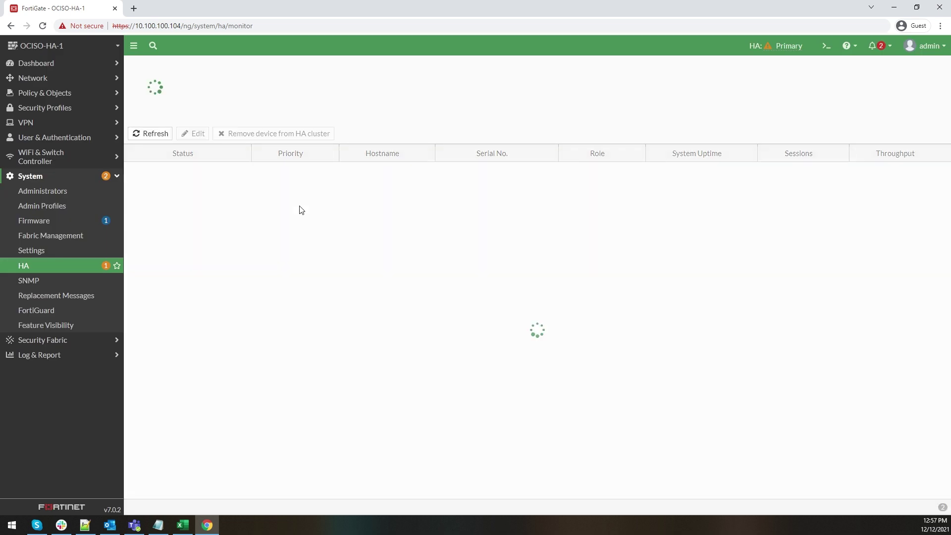
pyautogui.click(75, 177)
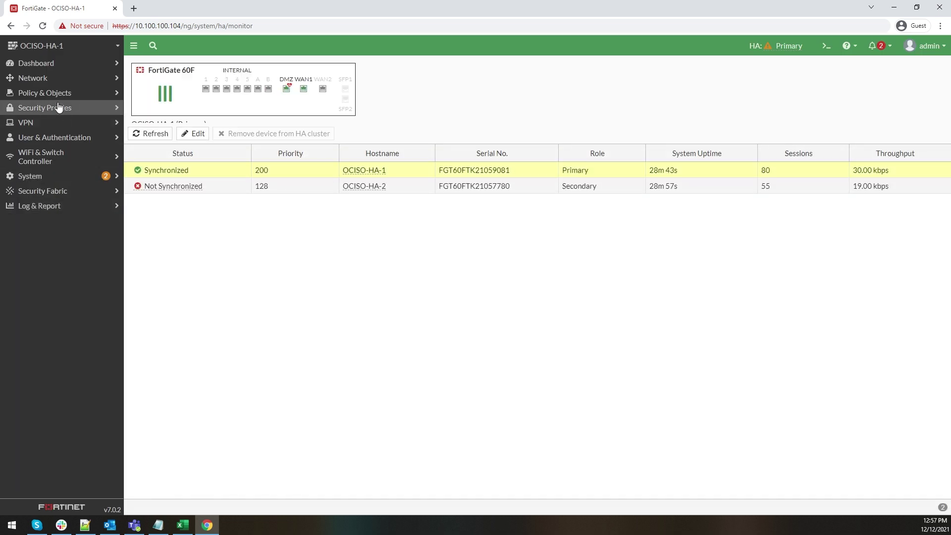
pyautogui.click(38, 79)
pyautogui.click(37, 93)
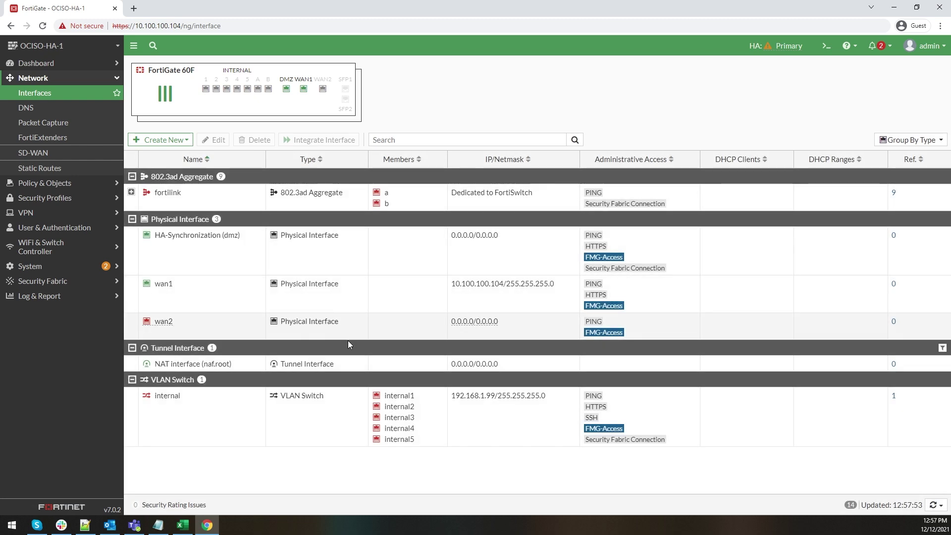
pyautogui.click(288, 397)
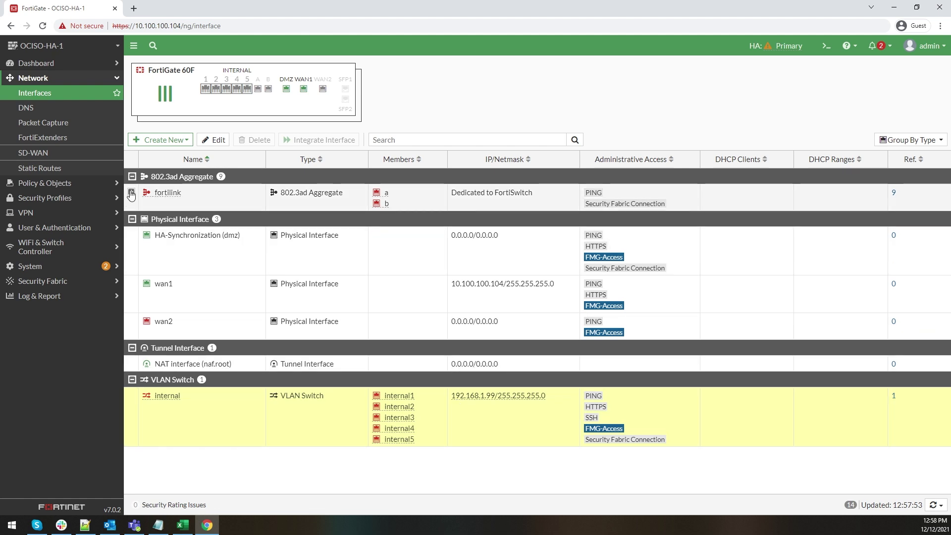
# Expand and collapse fortilink's VLAN sub-interfaces, then open fortilink's settings.
pyautogui.click(131, 192)
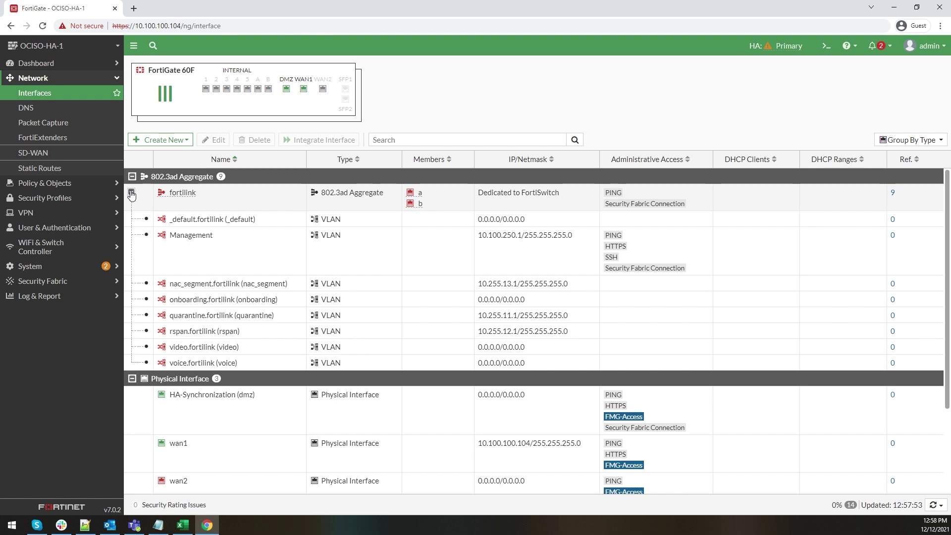
pyautogui.click(131, 193)
pyautogui.click(132, 192)
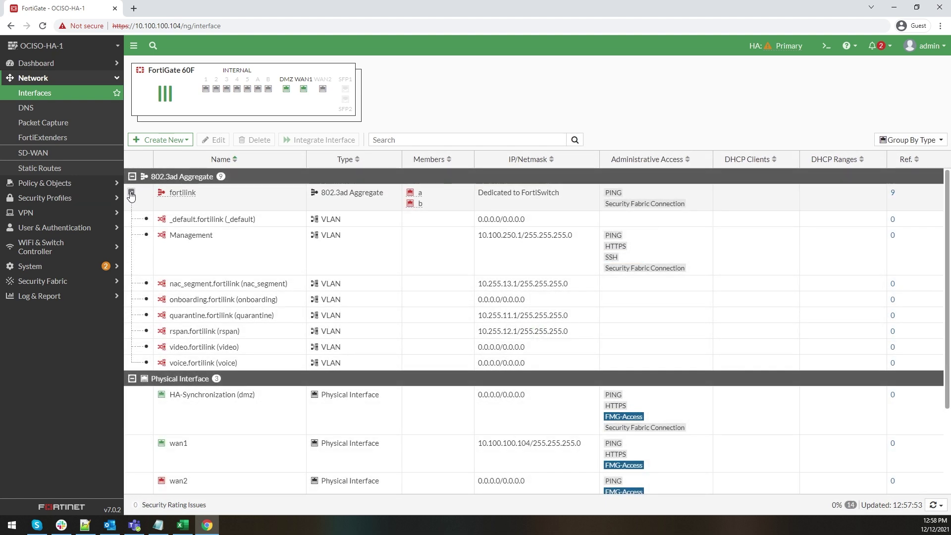
pyautogui.click(131, 192)
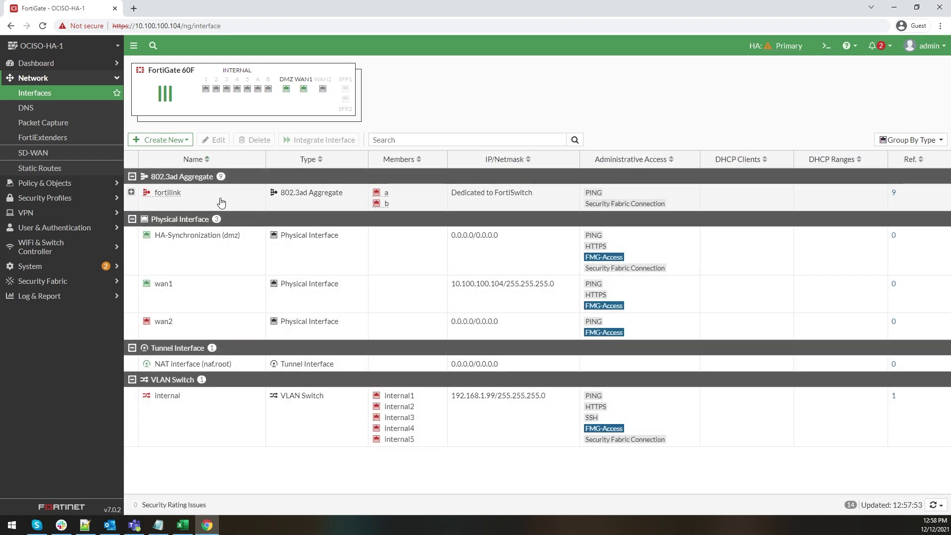
pyautogui.doubleClick(221, 202)
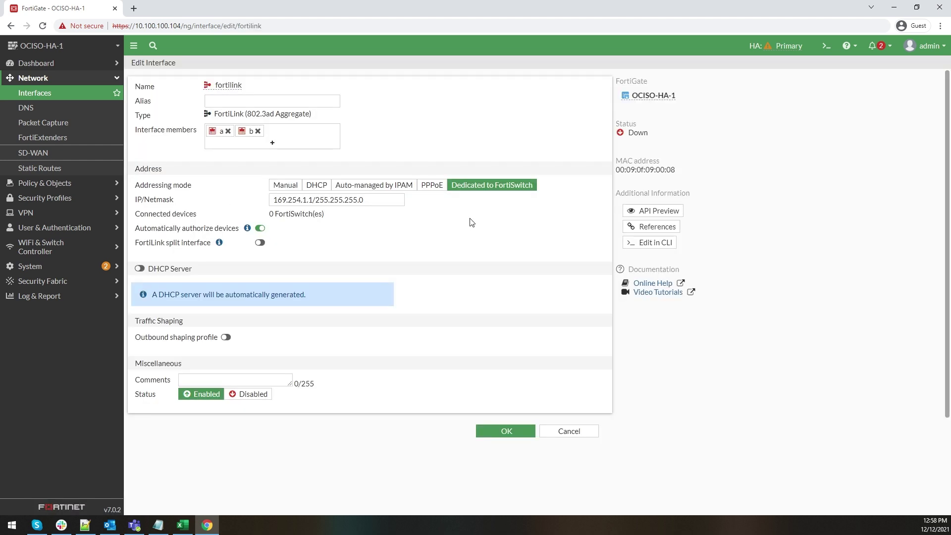
# Return to the interface list, reload it, and expand fortilink's eight VLAN sub-interfaces.
pyautogui.moveTo(220, 243)
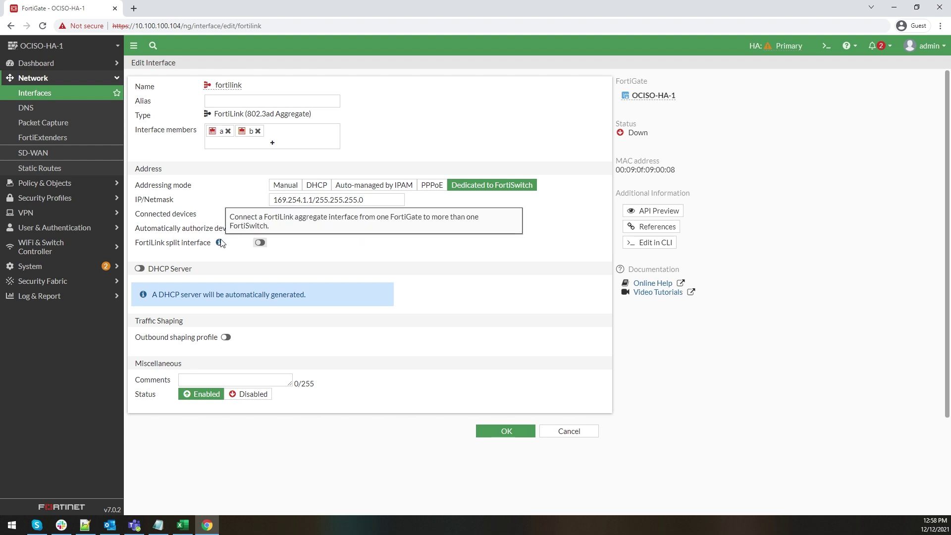
pyautogui.click(46, 94)
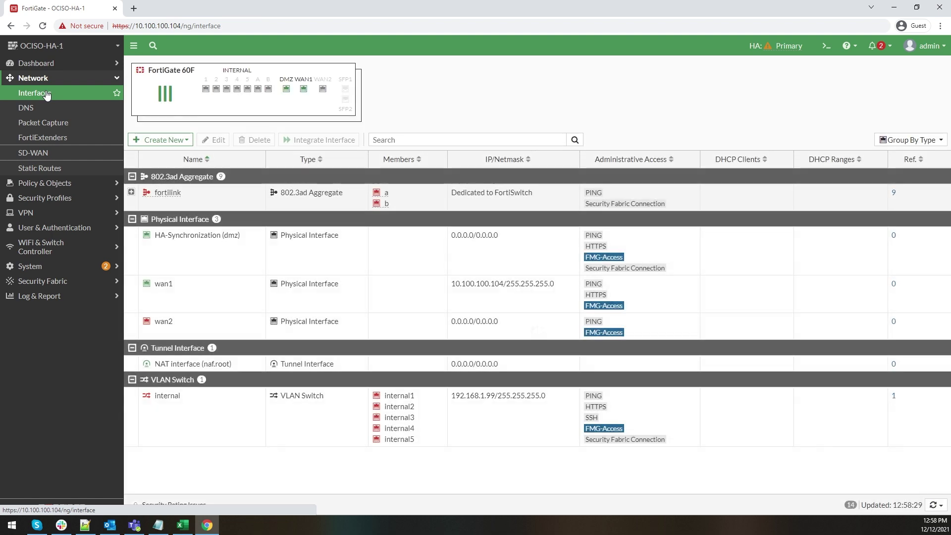
pyautogui.click(191, 198)
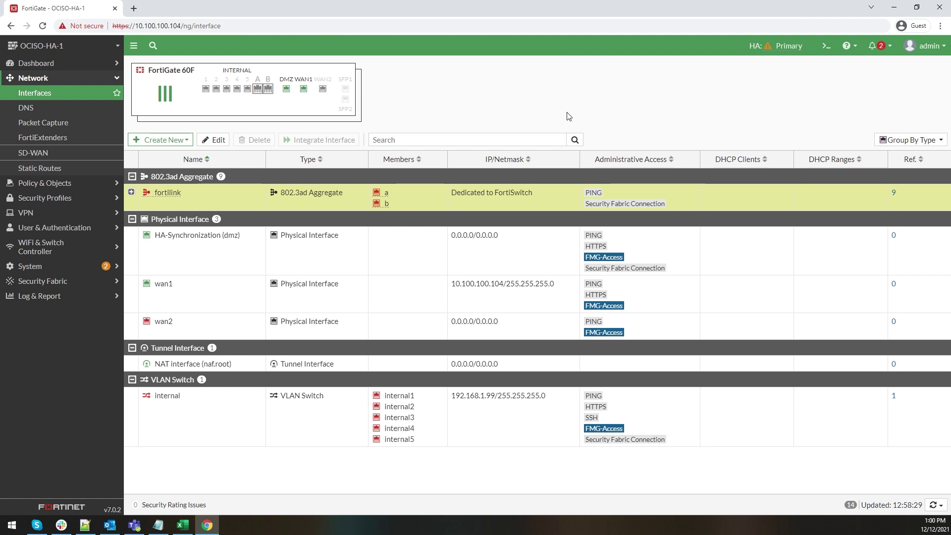
pyautogui.click(68, 101)
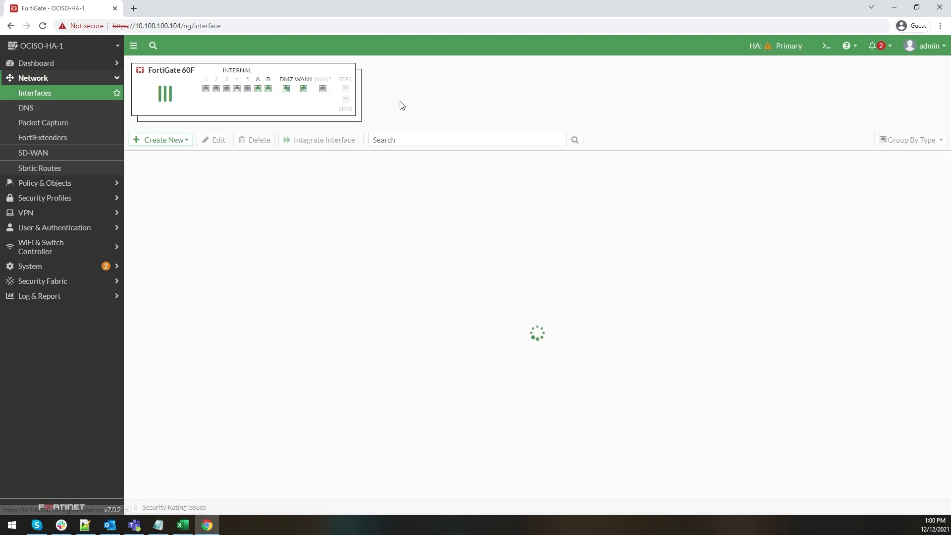
pyautogui.click(132, 192)
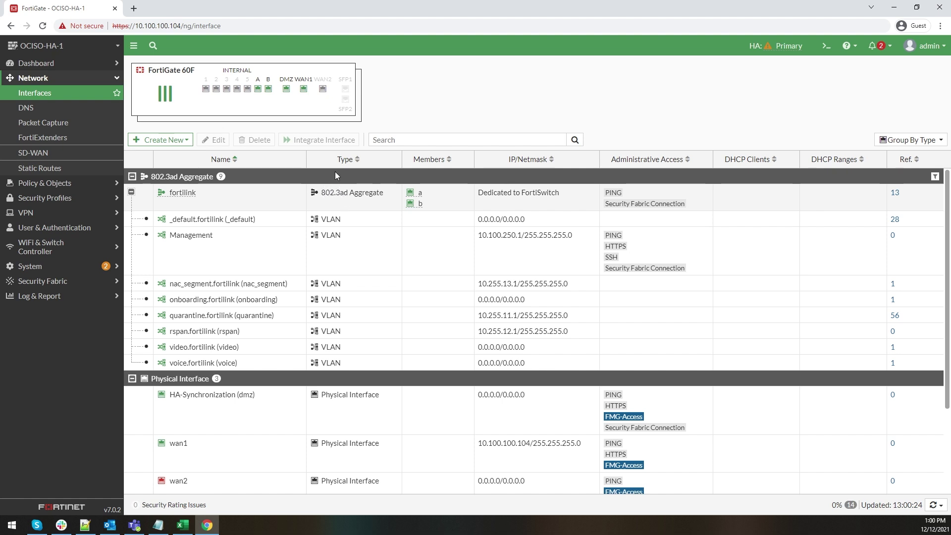
# Open the Dashboard Status page.
pyautogui.click(27, 64)
pyautogui.click(33, 79)
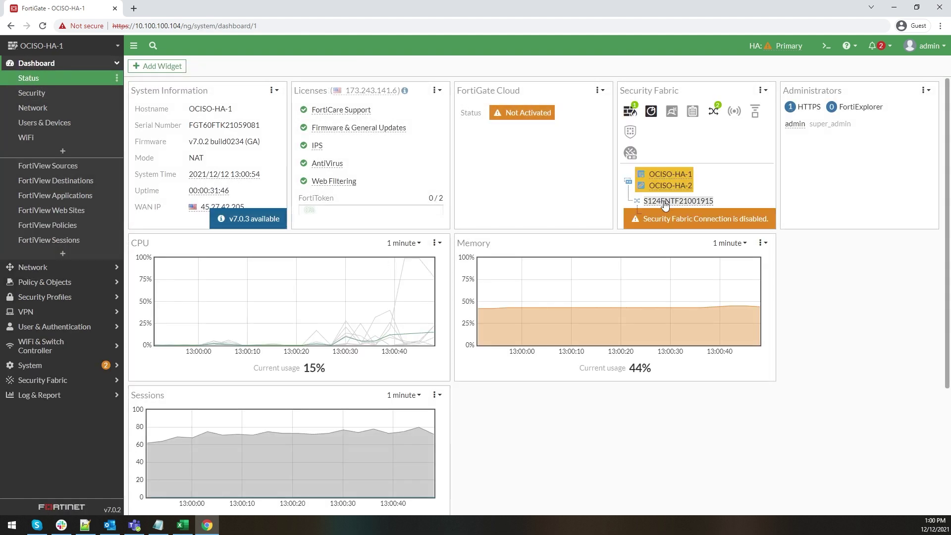
pyautogui.moveTo(664, 204)
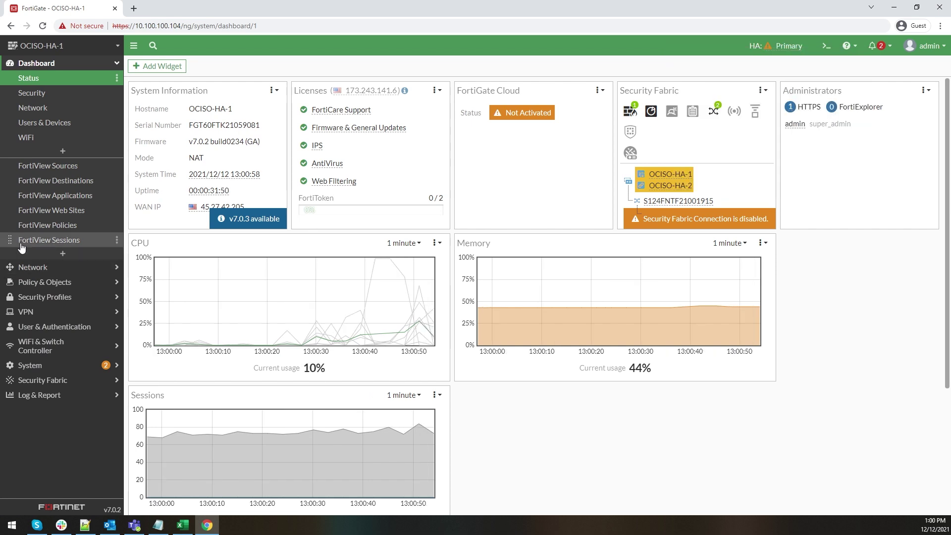
# Switch the Managed FortiSwitches view from List to FortiLink Topology.
pyautogui.click(48, 348)
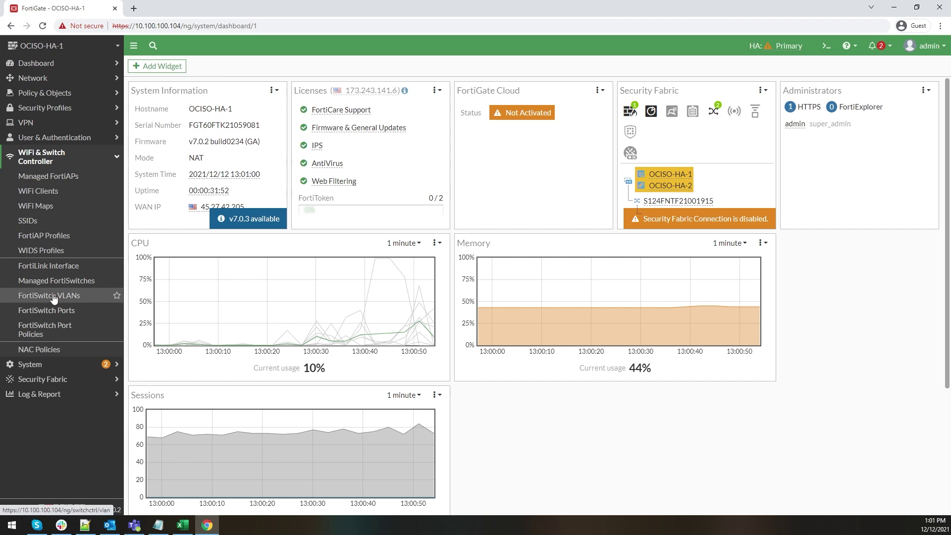
pyautogui.click(52, 280)
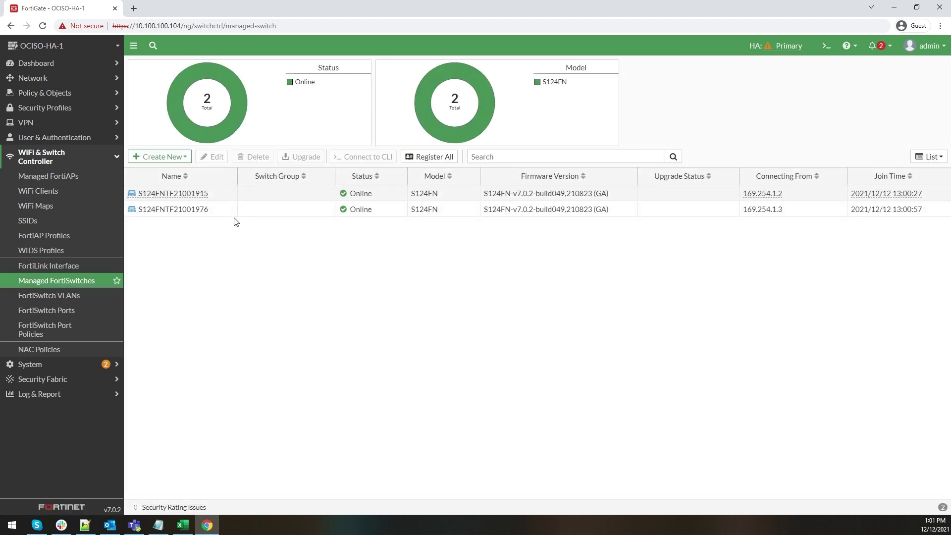
pyautogui.click(272, 210)
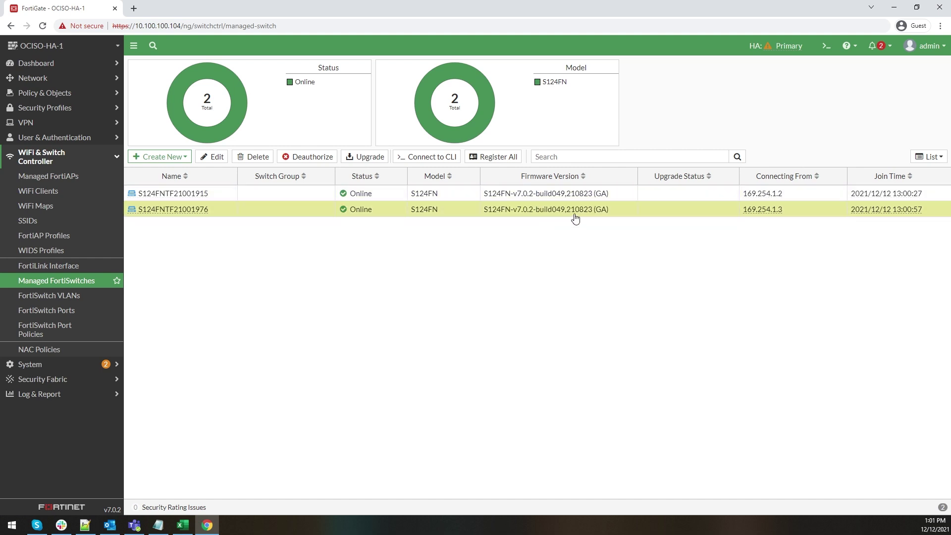
pyautogui.click(929, 156)
pyautogui.click(929, 196)
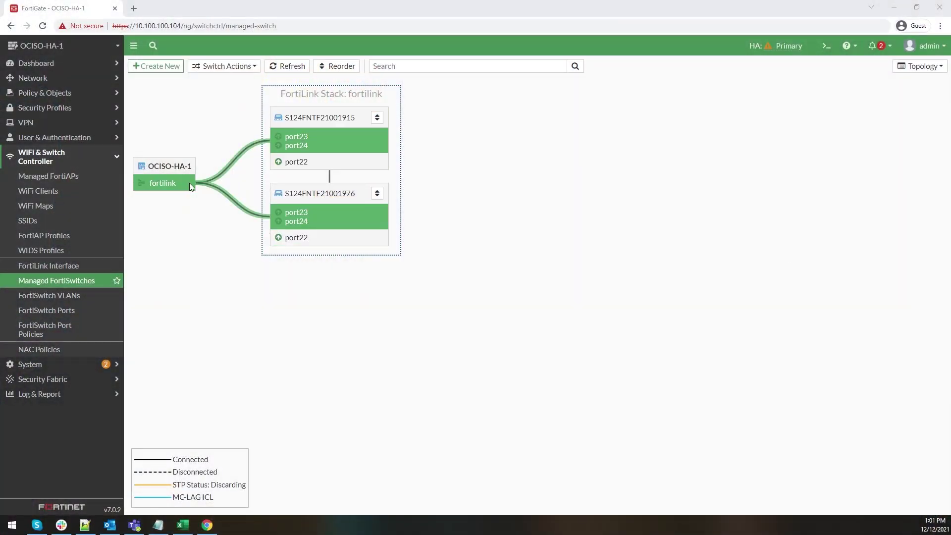
# Return to the Dashboard Status page.
pyautogui.click(59, 281)
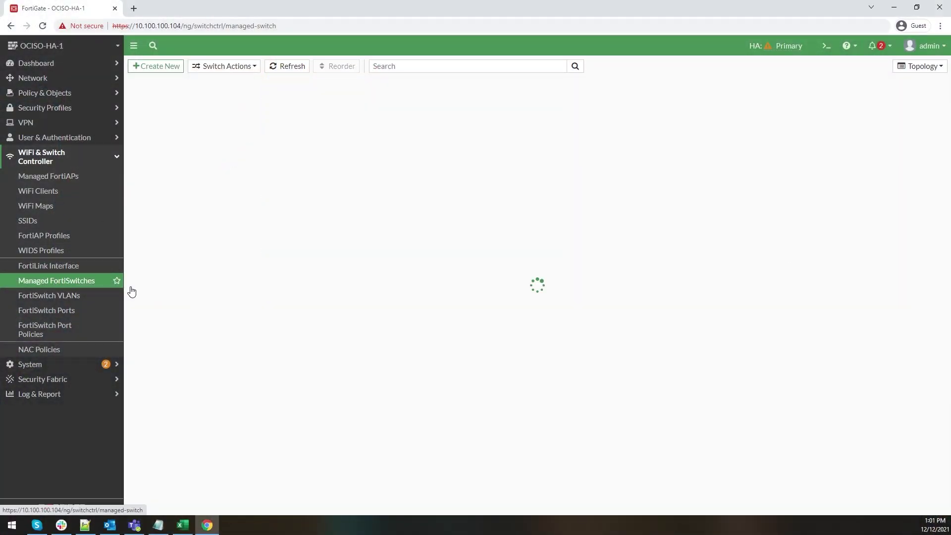
pyautogui.click(37, 64)
pyautogui.click(30, 77)
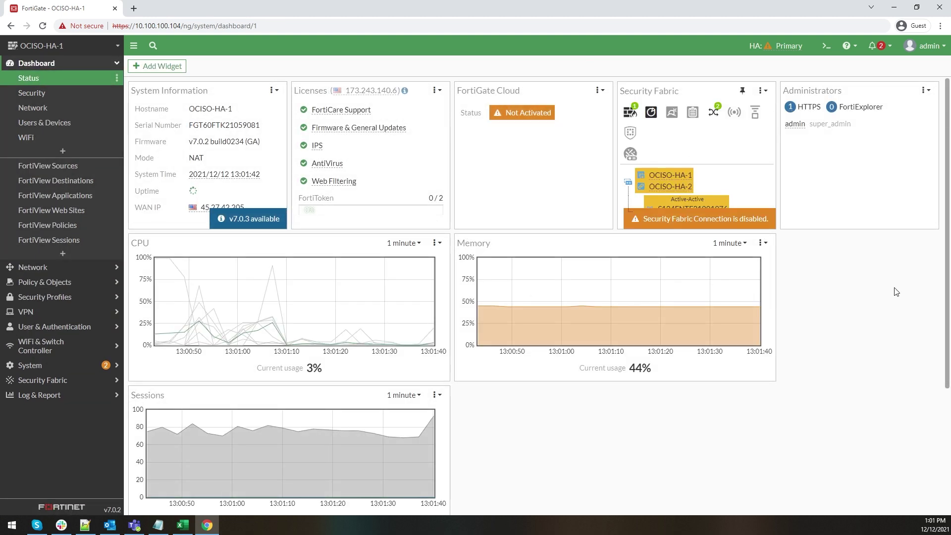
# View the fabric's physical topology from the FortiSwitch node, then go to Network > Interfaces.
pyautogui.scroll(-2, 707, 208)
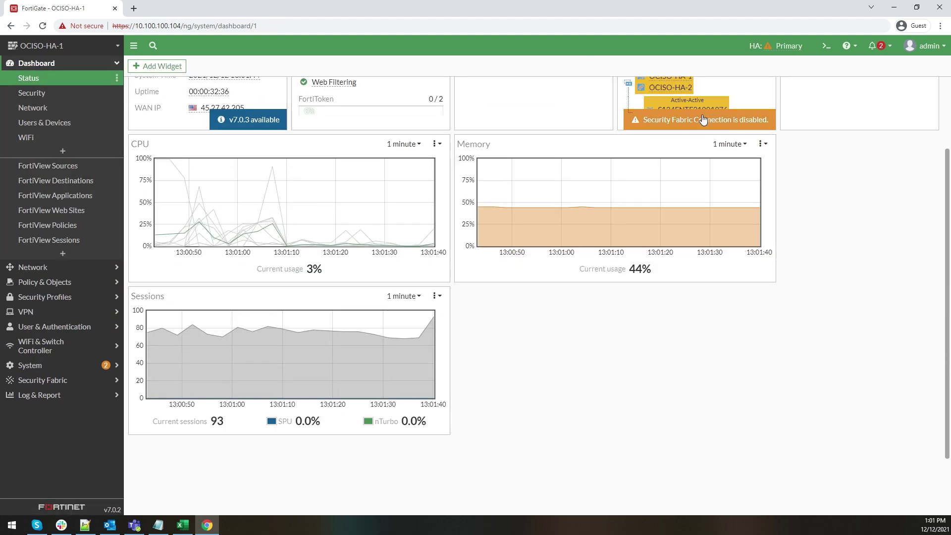
pyautogui.scroll(2, 686, 168)
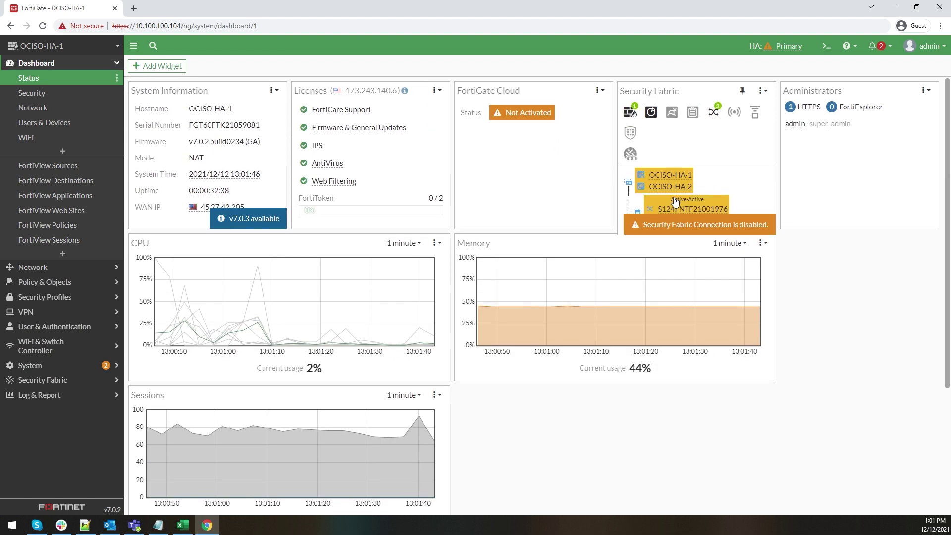
pyautogui.click(671, 212)
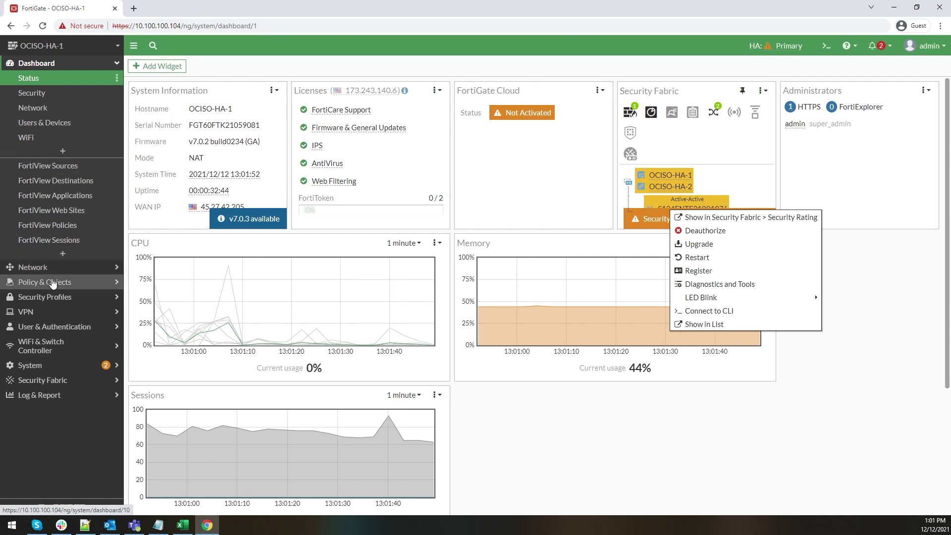
pyautogui.click(50, 380)
pyautogui.click(30, 213)
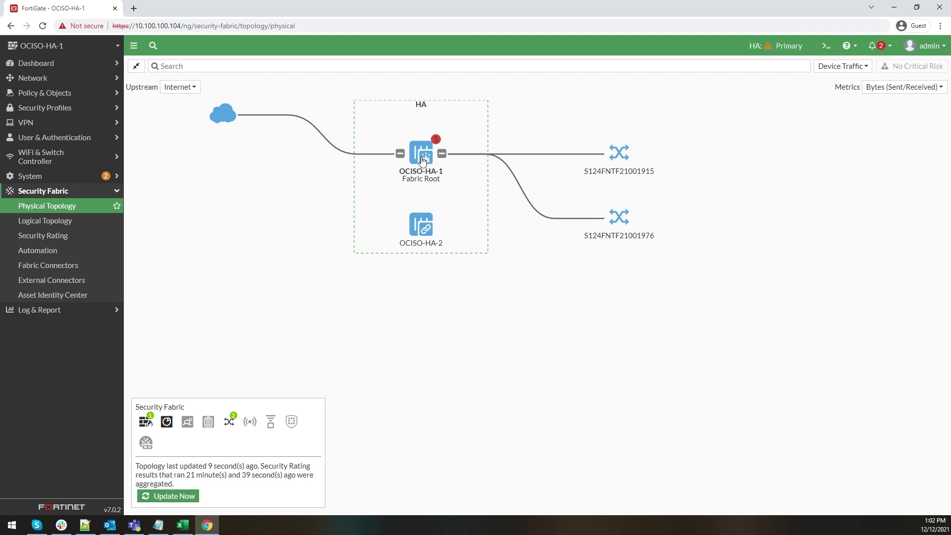
pyautogui.click(32, 78)
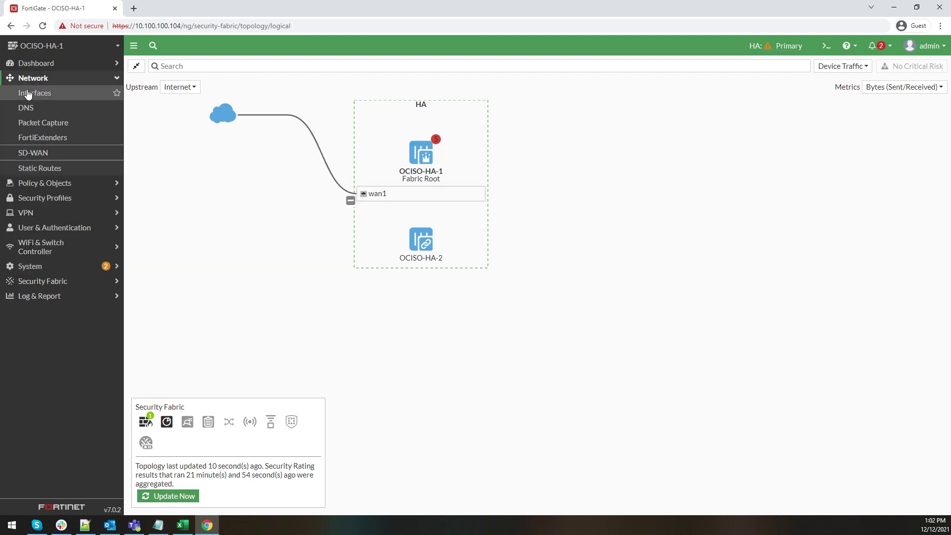
pyautogui.click(34, 92)
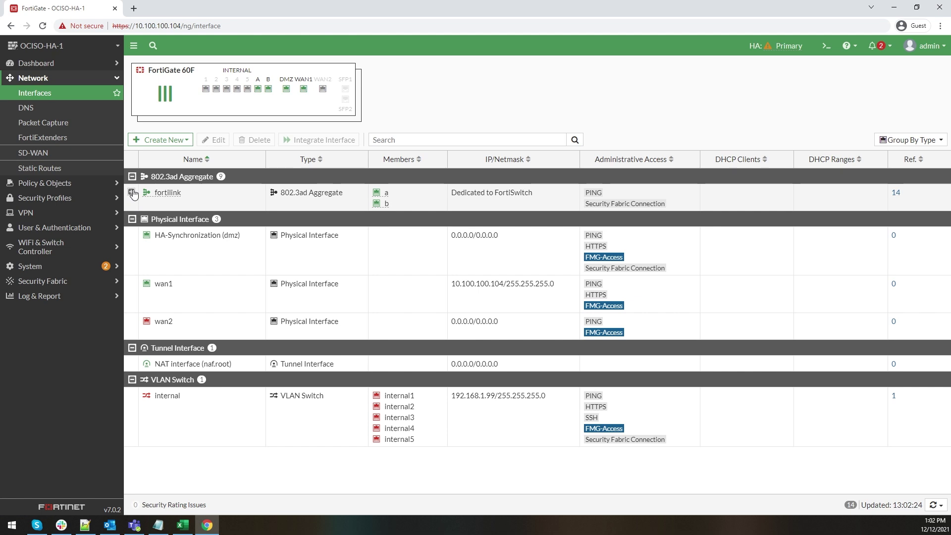
# Expand fortilink's VLAN interfaces, then go to WiFi & Switch Controller > FortiSwitch Ports.
pyautogui.click(243, 260)
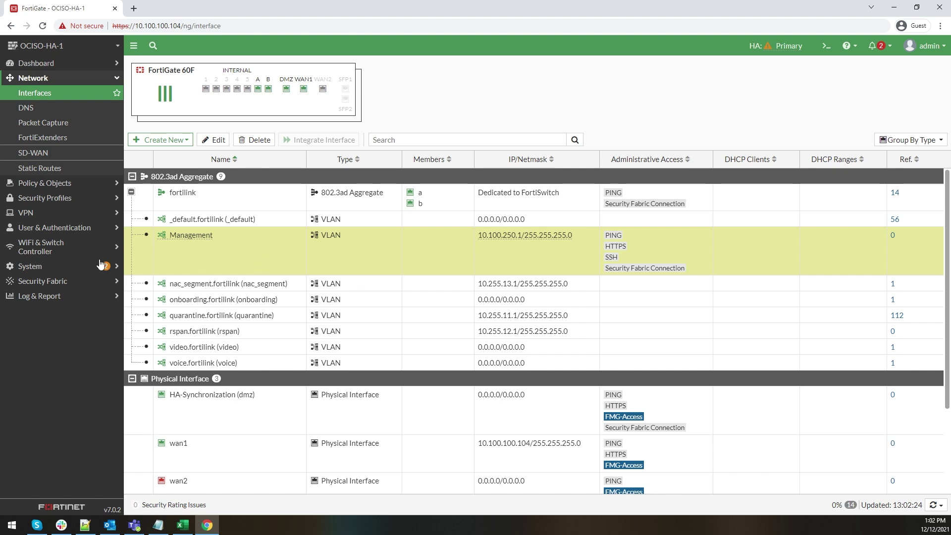
pyautogui.click(47, 241)
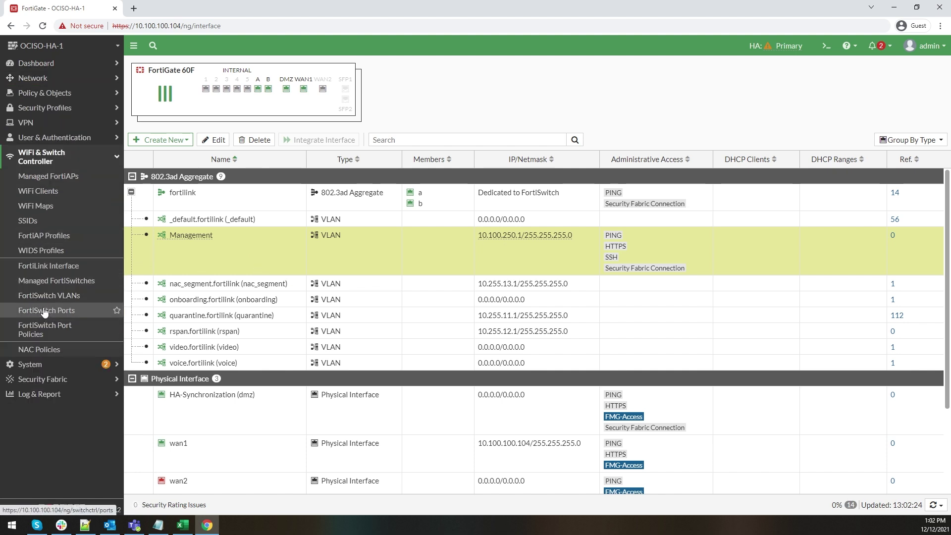
pyautogui.click(44, 311)
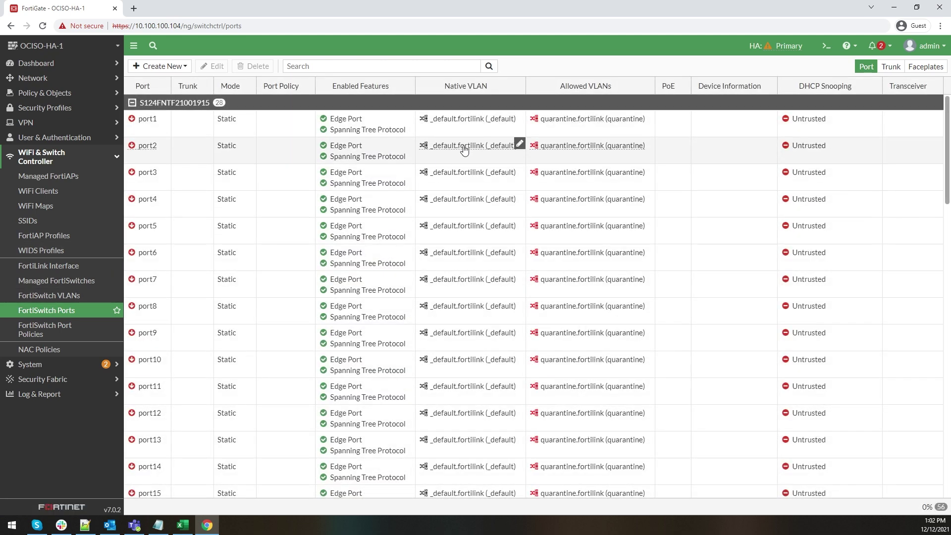
# Set native VLAN Management on the first switch's access ports up to port21.
pyautogui.scroll(-3, 462, 288)
pyautogui.scroll(-5, 462, 289)
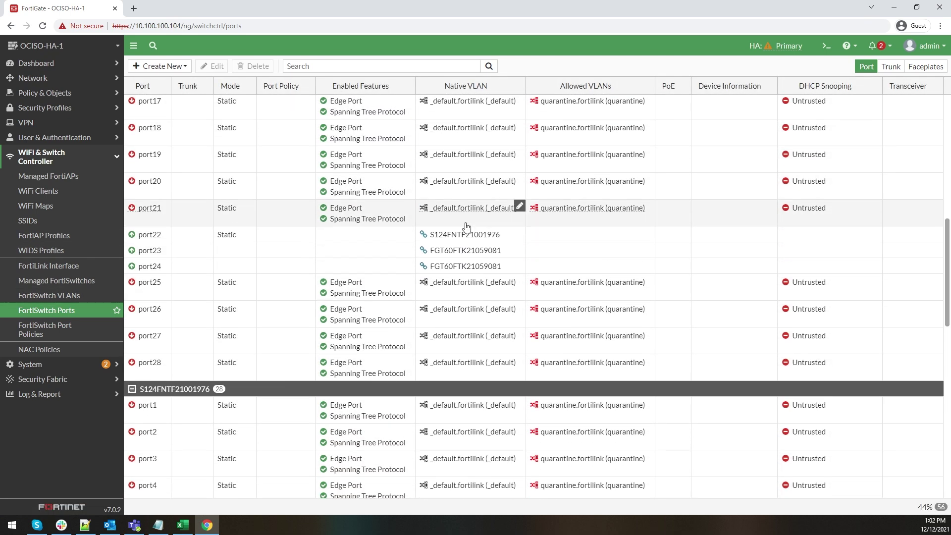
pyautogui.keyDown('shift'); pyautogui.click(478, 225); pyautogui.keyUp('shift')
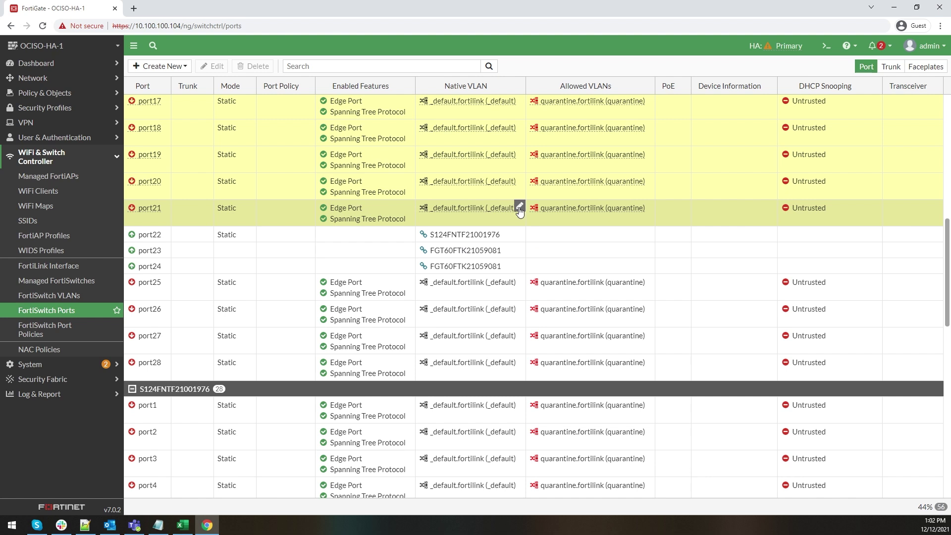
pyautogui.click(520, 210)
pyautogui.click(842, 104)
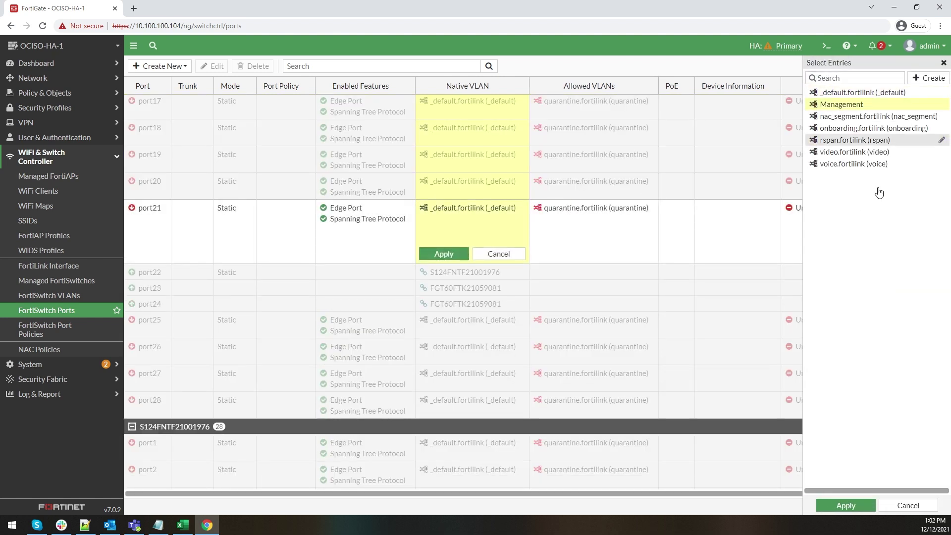
pyautogui.click(846, 505)
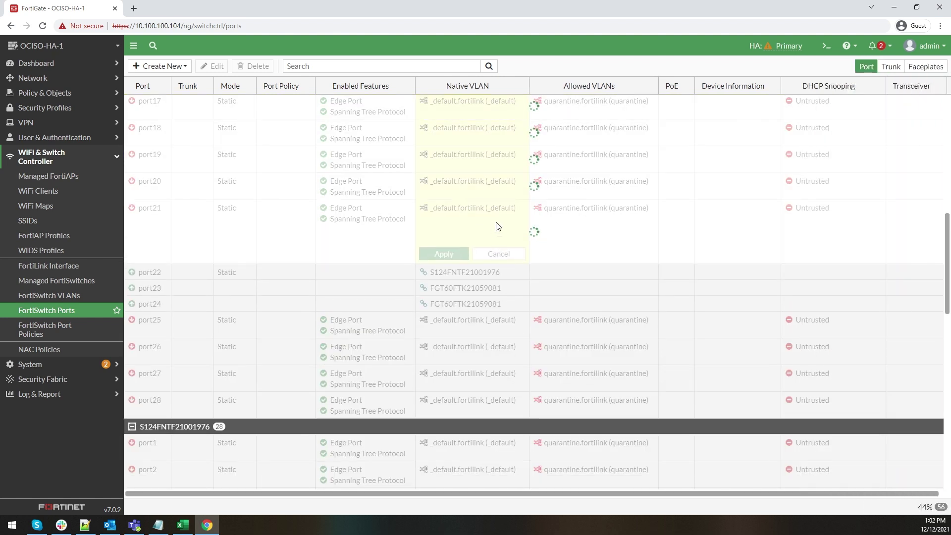
# Set native VLAN Management on the second switch's access ports up to port21.
pyautogui.scroll(-4, 451, 188)
pyautogui.scroll(-8, 452, 199)
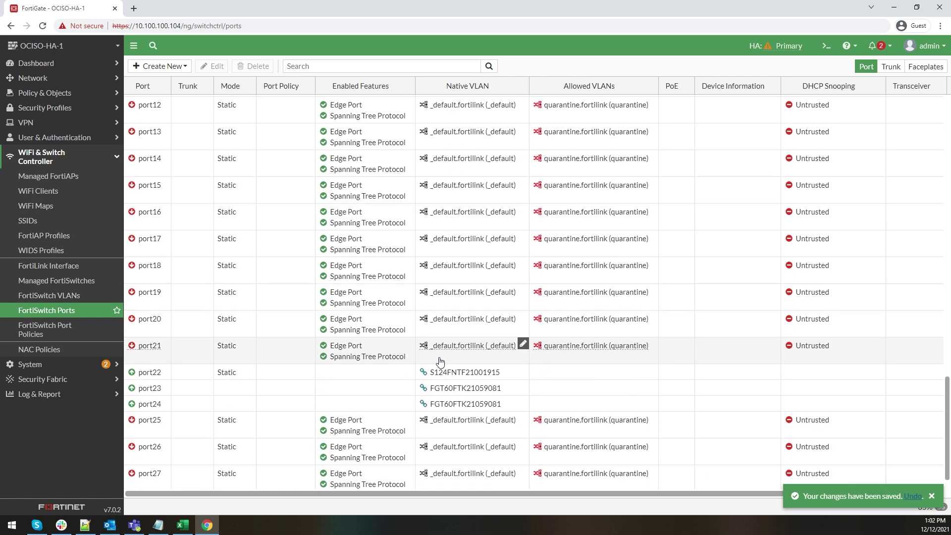
pyautogui.keyDown('shift'); pyautogui.click(490, 358); pyautogui.keyUp('shift')
pyautogui.click(523, 345)
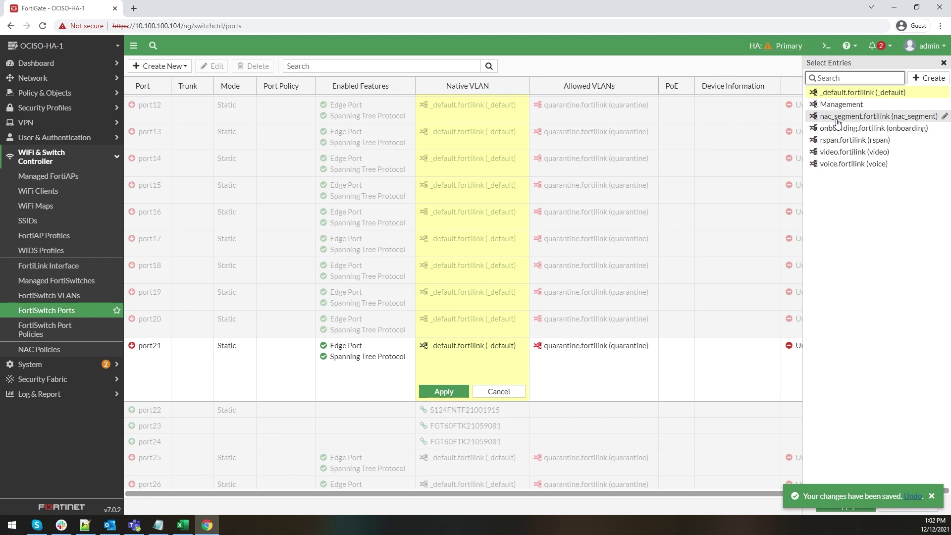
pyautogui.click(931, 496)
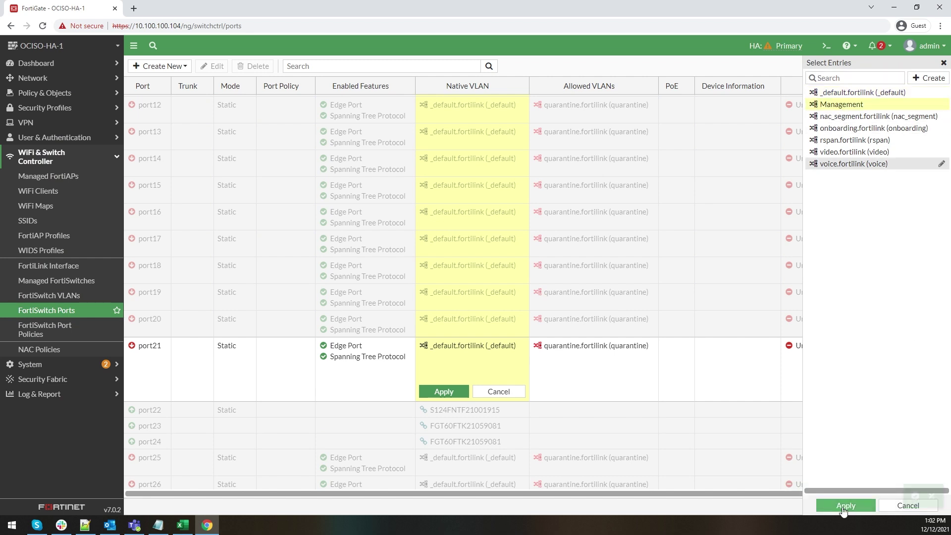
pyautogui.click(845, 505)
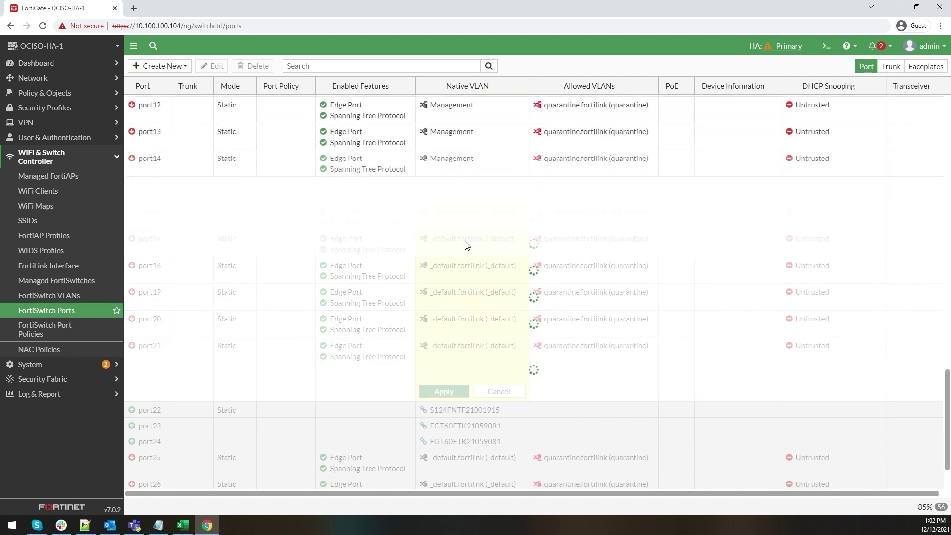
pyautogui.moveTo(451, 163)
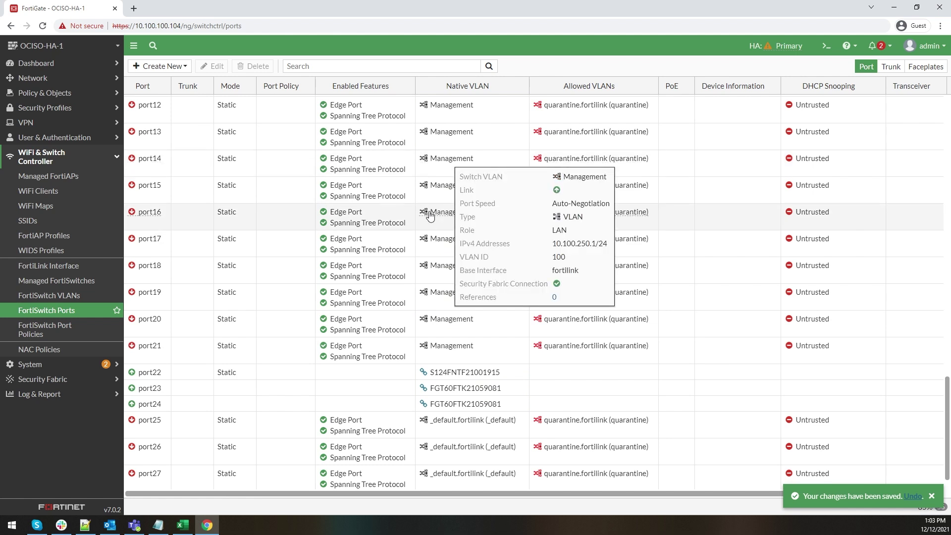
pyautogui.scroll(6, 434, 208)
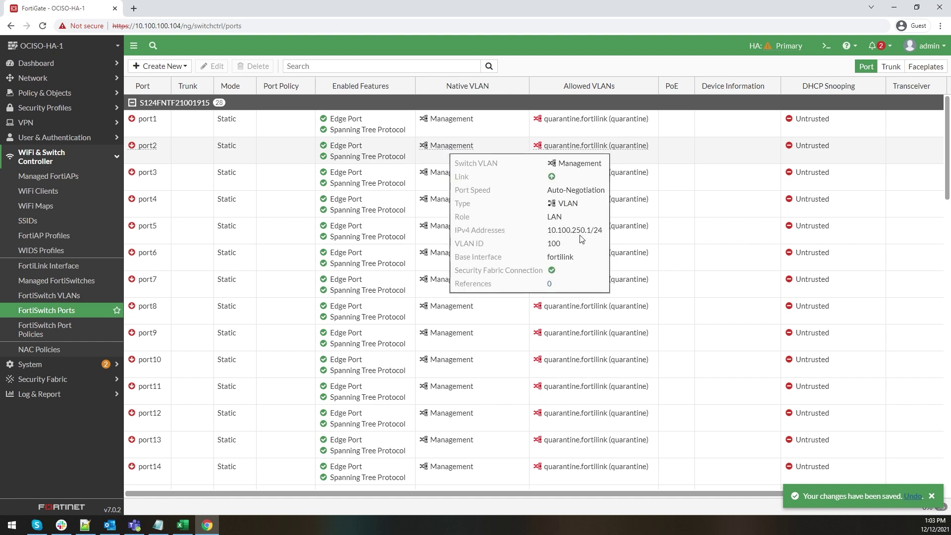
# Enable HTTPS administrative access on wan2 alongside PING and FMG-Access, and save.
pyautogui.click(33, 77)
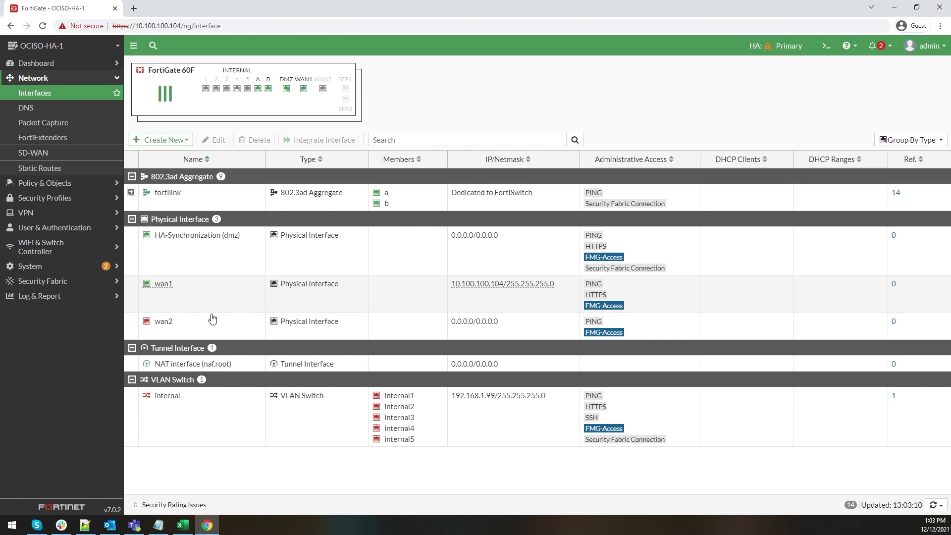
pyautogui.doubleClick(196, 328)
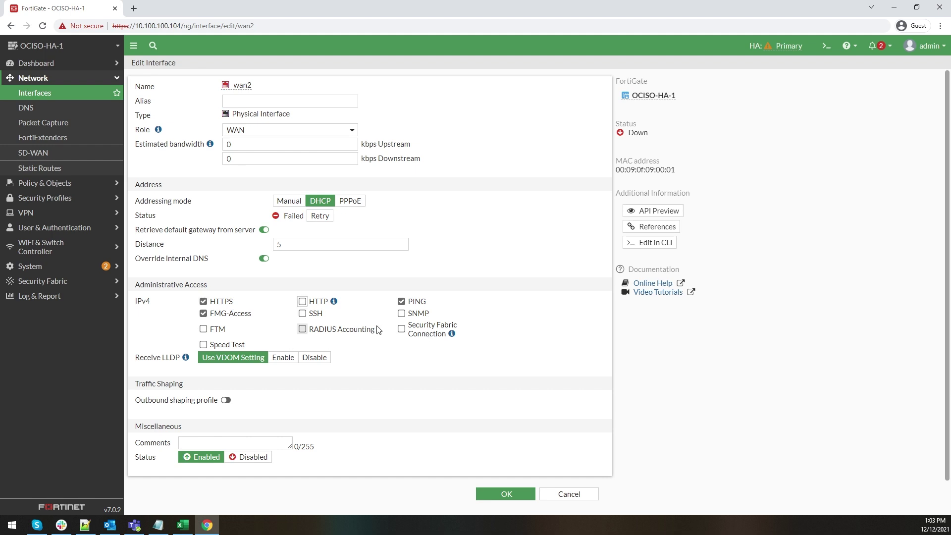
pyautogui.click(491, 494)
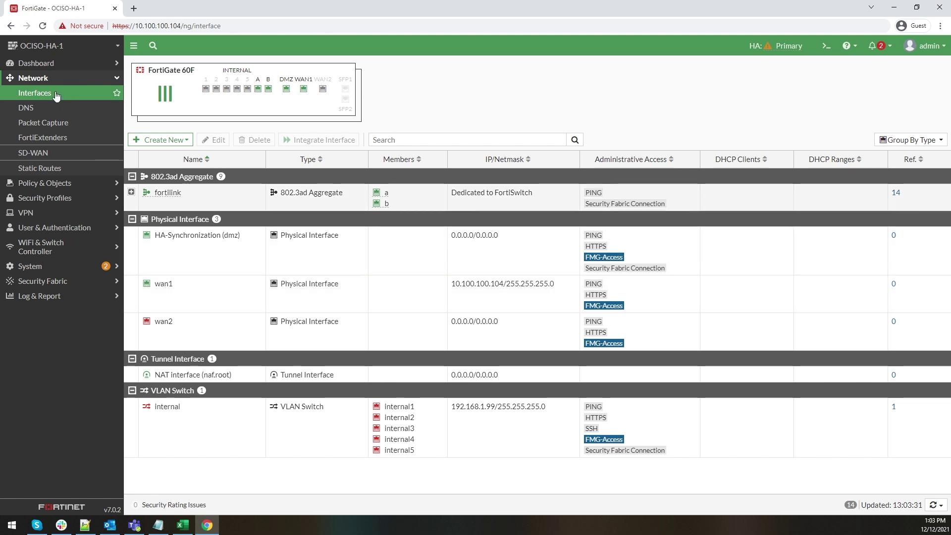
# Browse the Create New options and firewall policy list, then return to Network > Interfaces.
pyautogui.click(204, 290)
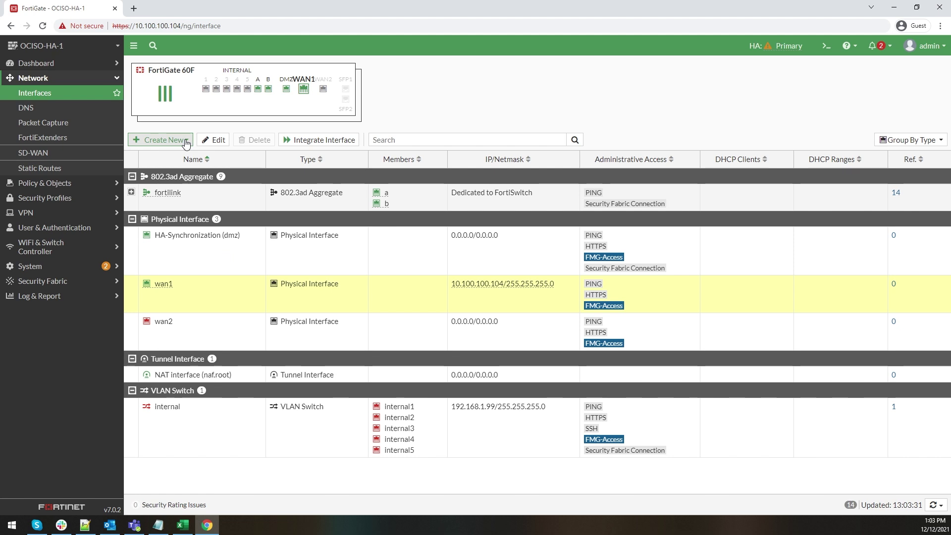
pyautogui.click(164, 139)
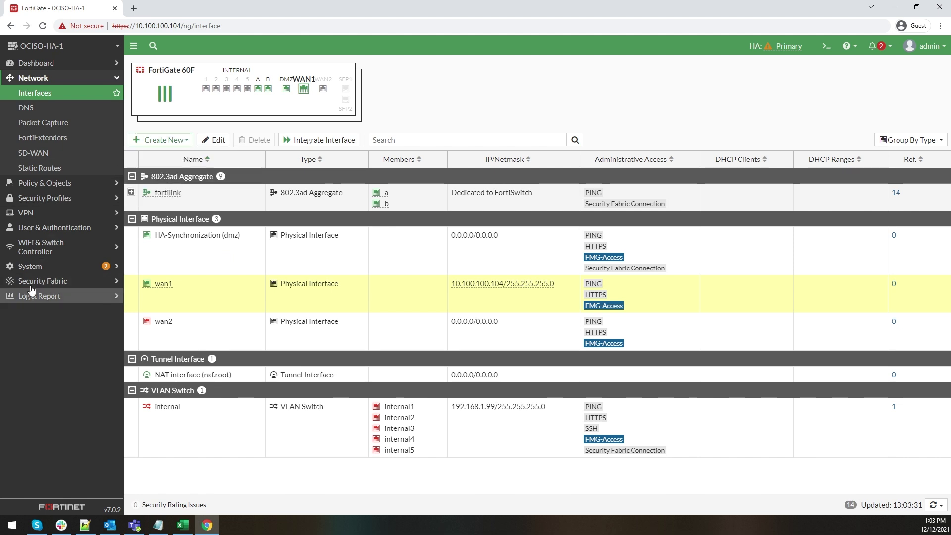
pyautogui.click(45, 183)
pyautogui.click(26, 110)
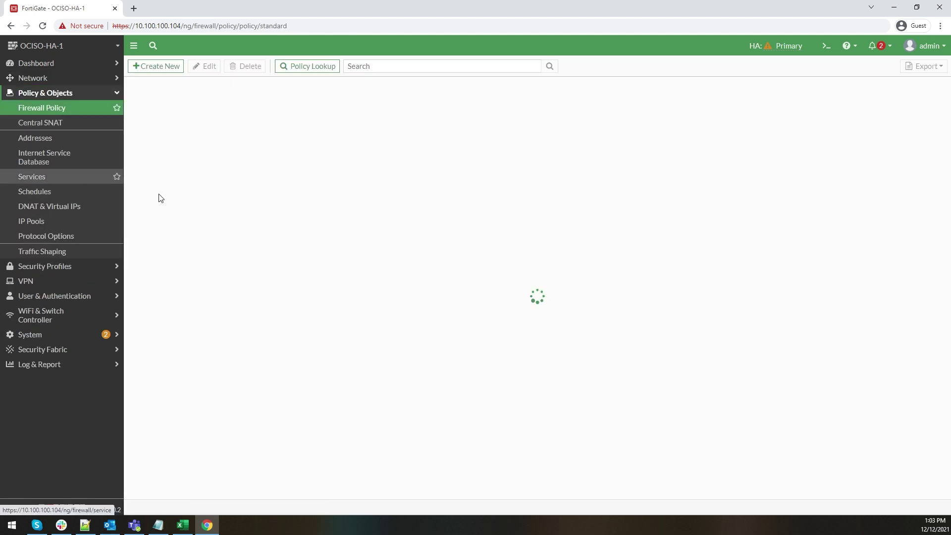
pyautogui.click(33, 78)
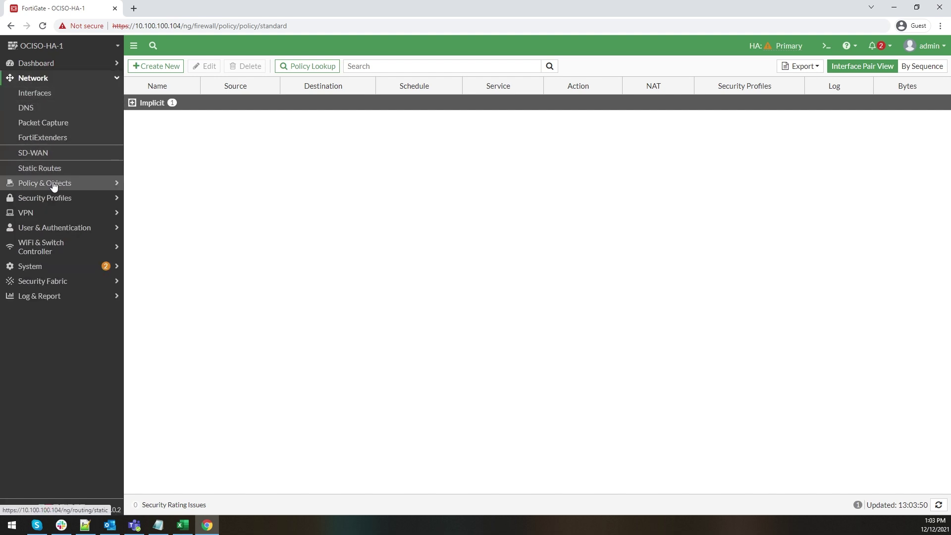
pyautogui.click(30, 78)
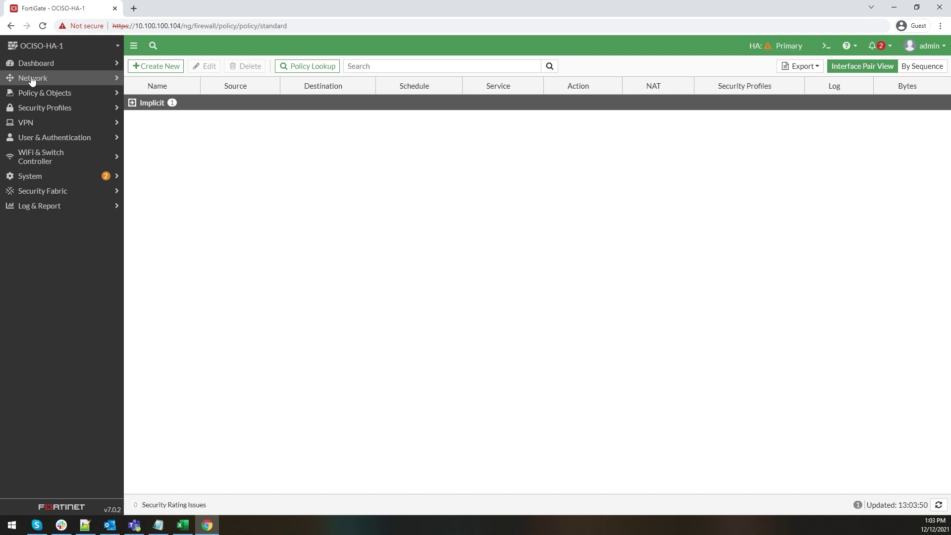
pyautogui.click(30, 78)
pyautogui.click(34, 93)
# Create a zone named OUTSIDE with wan2 as its only member.
pyautogui.click(163, 140)
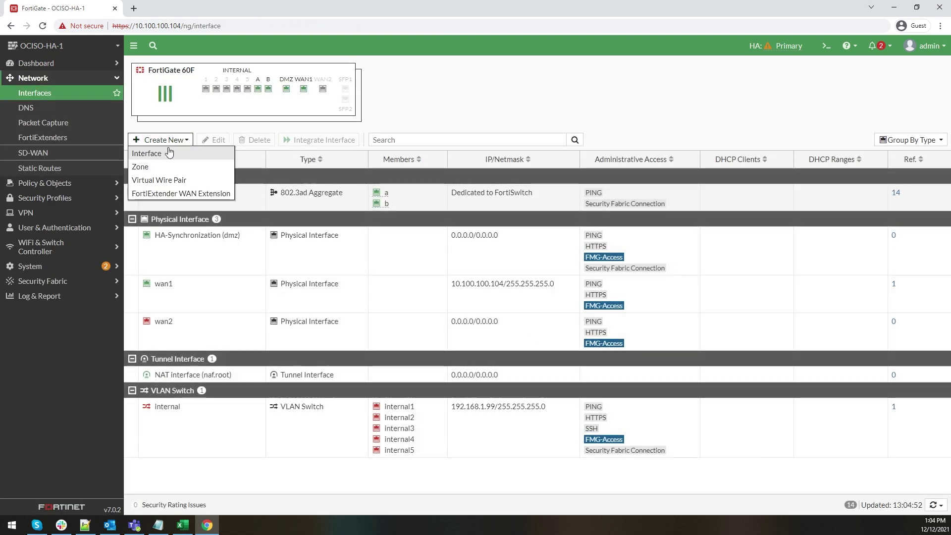
pyautogui.click(142, 167)
pyautogui.click(293, 84)
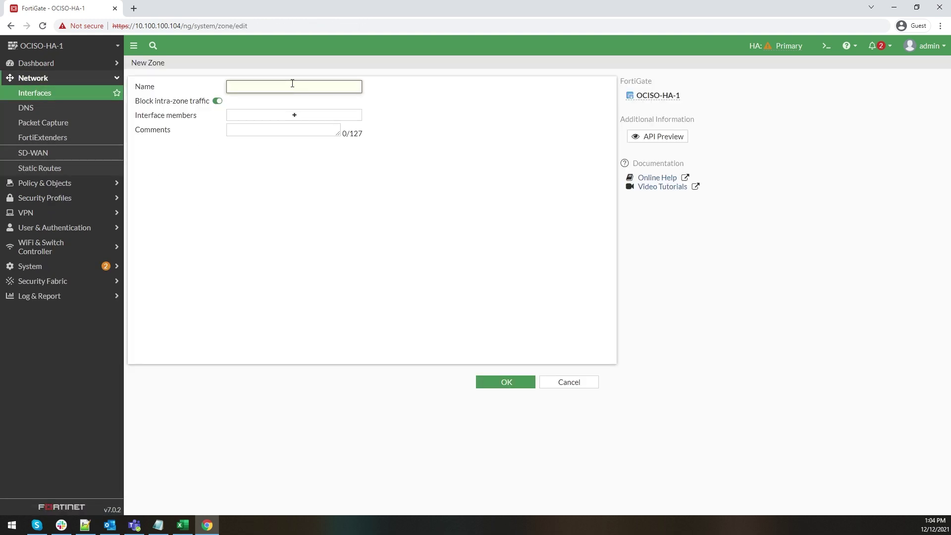
pyautogui.click(273, 114)
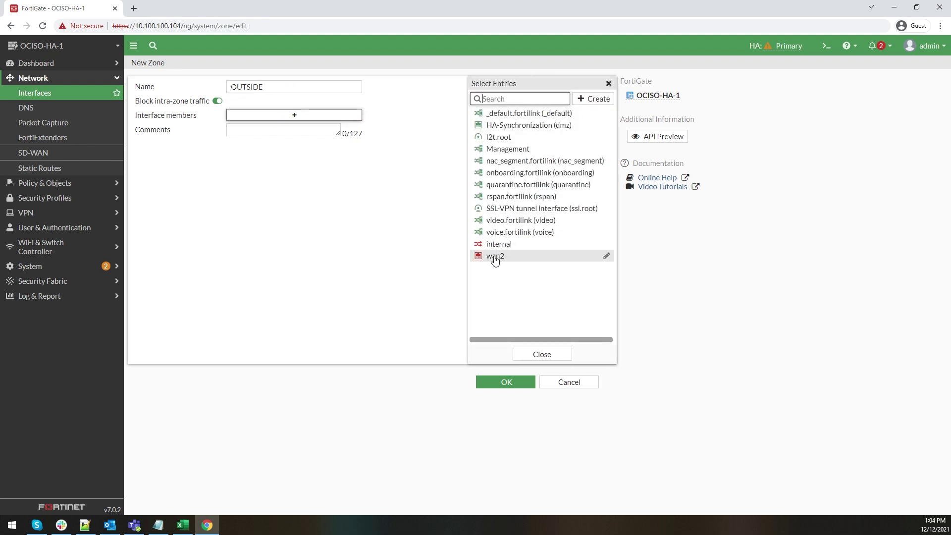
pyautogui.click(495, 258)
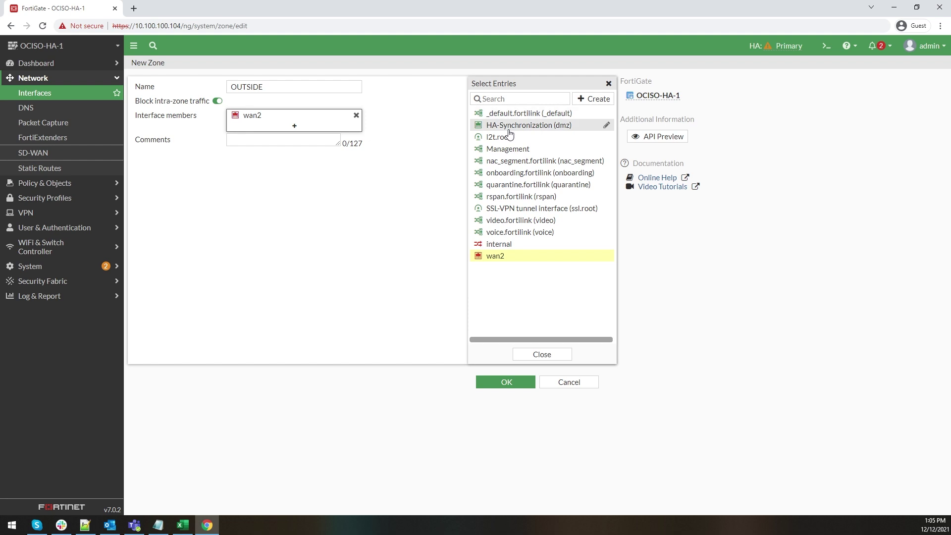
pyautogui.click(542, 354)
pyautogui.click(519, 381)
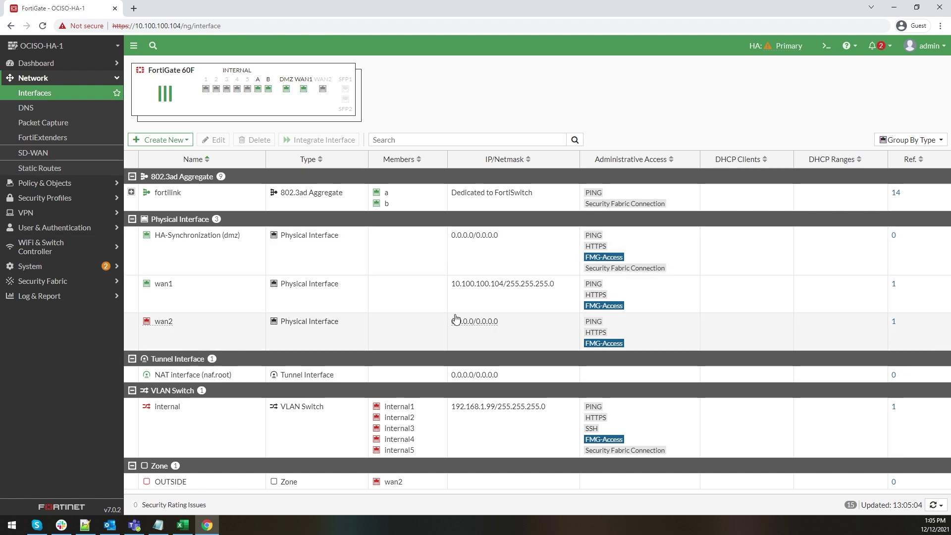
# Delete the Central SNAT Map entry that still references wan1.
pyautogui.click(895, 284)
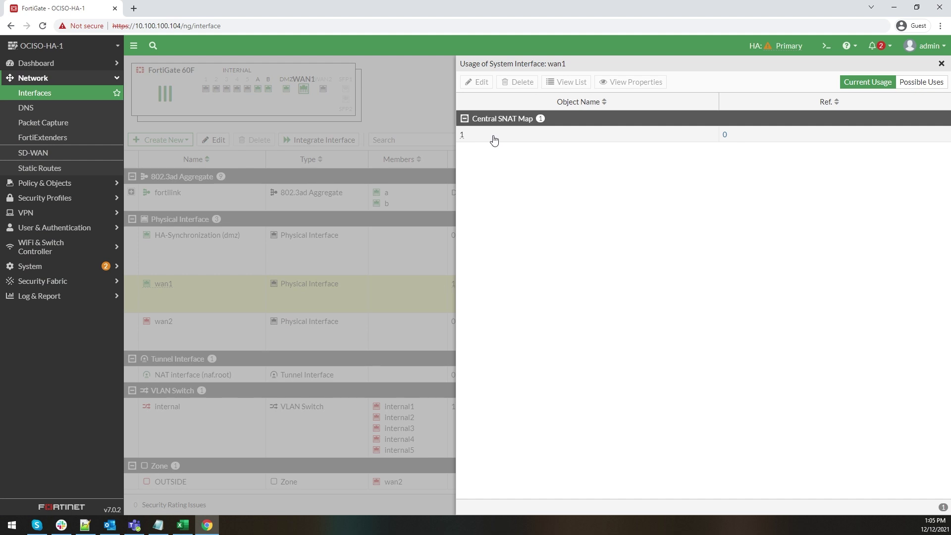
pyautogui.click(494, 139)
pyautogui.click(518, 83)
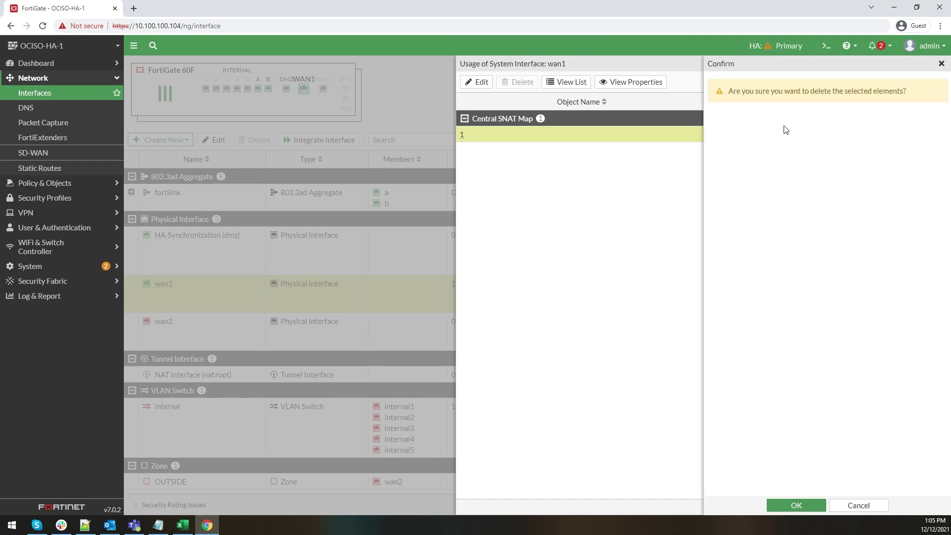
pyautogui.click(942, 64)
pyautogui.click(179, 272)
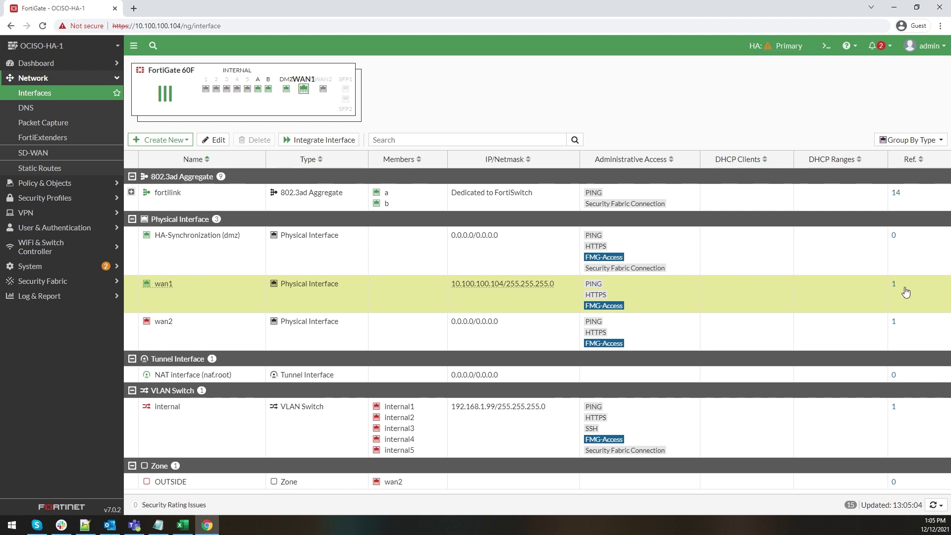
pyautogui.click(894, 285)
pyautogui.click(526, 134)
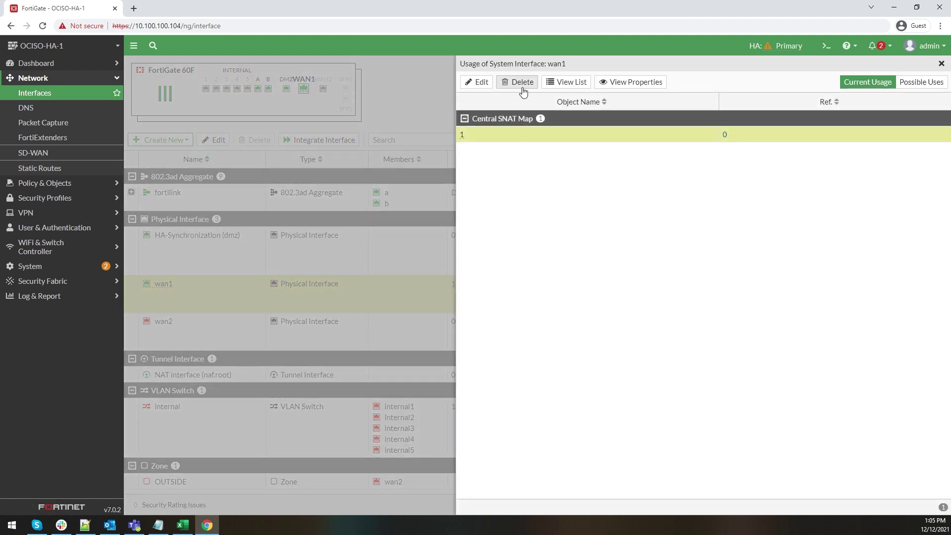
pyautogui.click(523, 83)
pyautogui.click(797, 505)
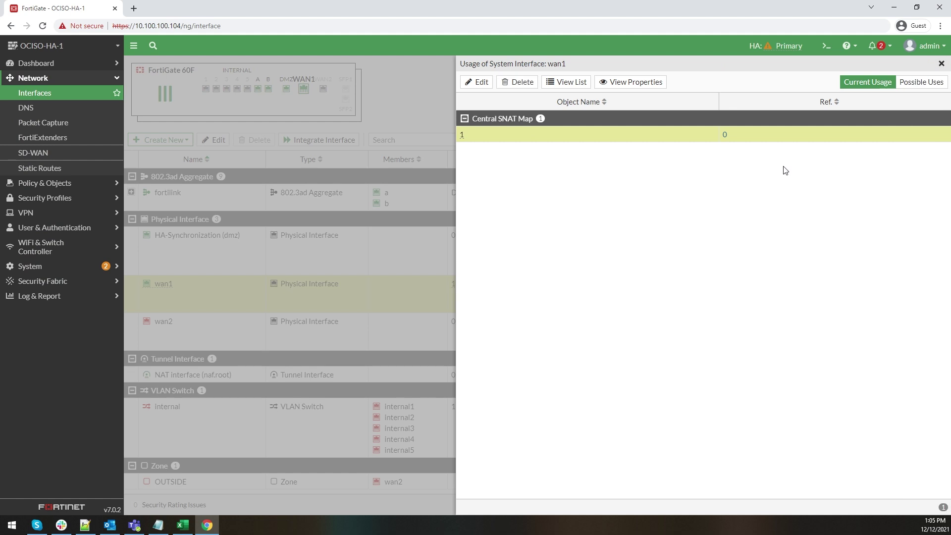
pyautogui.click(941, 65)
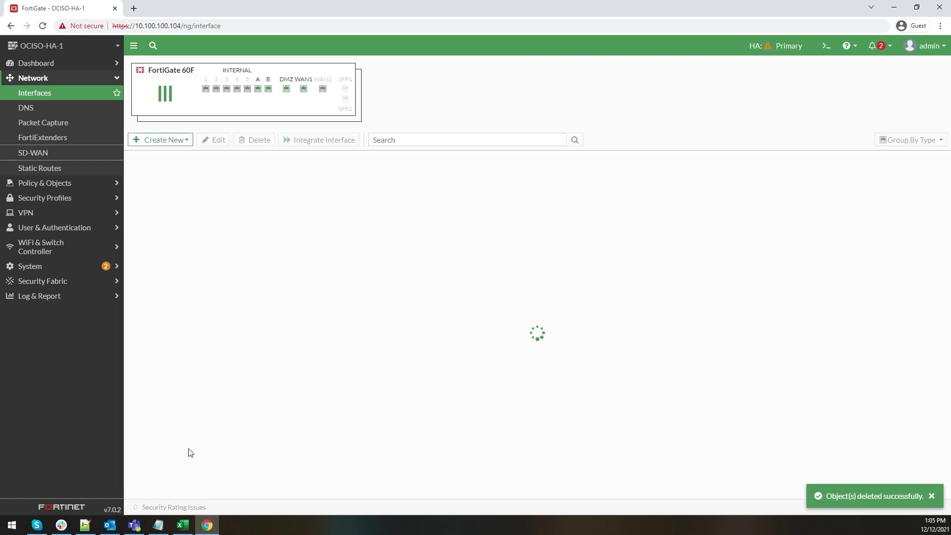
# Add wan1 to the OUTSIDE zone's interface members alongside wan2.
pyautogui.doubleClick(218, 485)
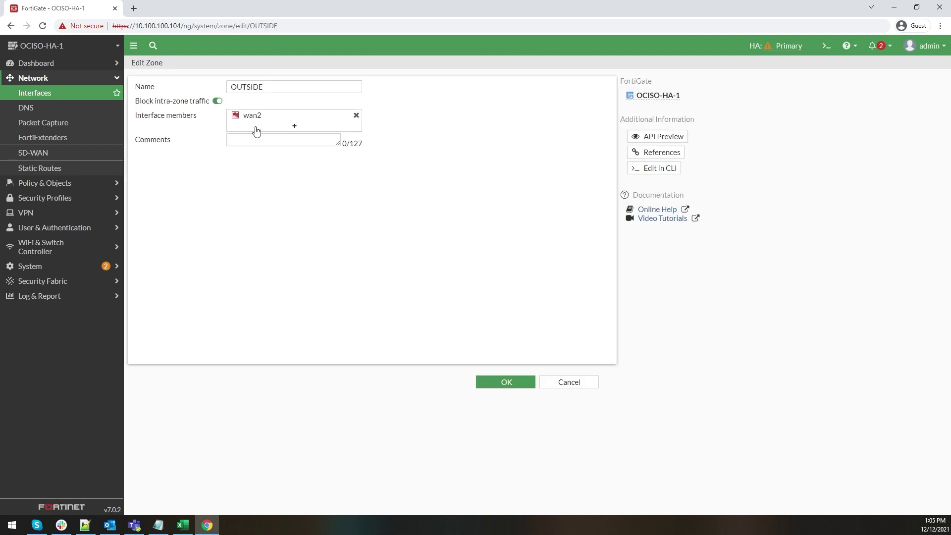
pyautogui.click(275, 126)
pyautogui.click(495, 244)
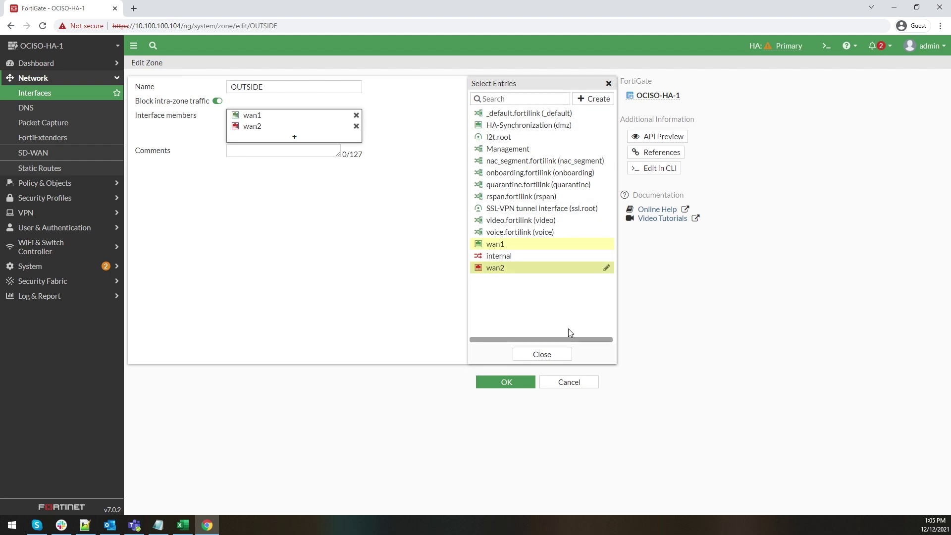
pyautogui.click(542, 354)
pyautogui.click(505, 382)
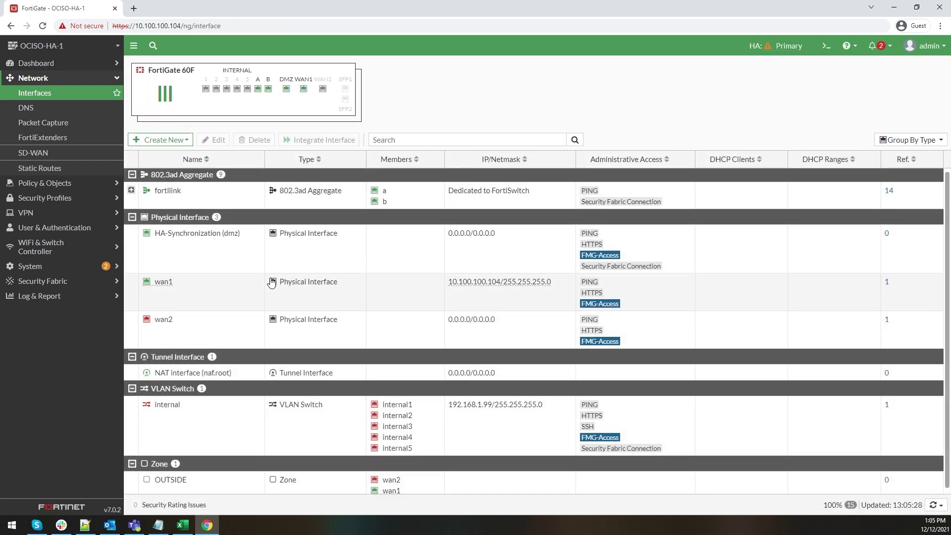
# Create a new INSIDE zone with the Management interface as its only member.
pyautogui.click(190, 138)
pyautogui.click(162, 166)
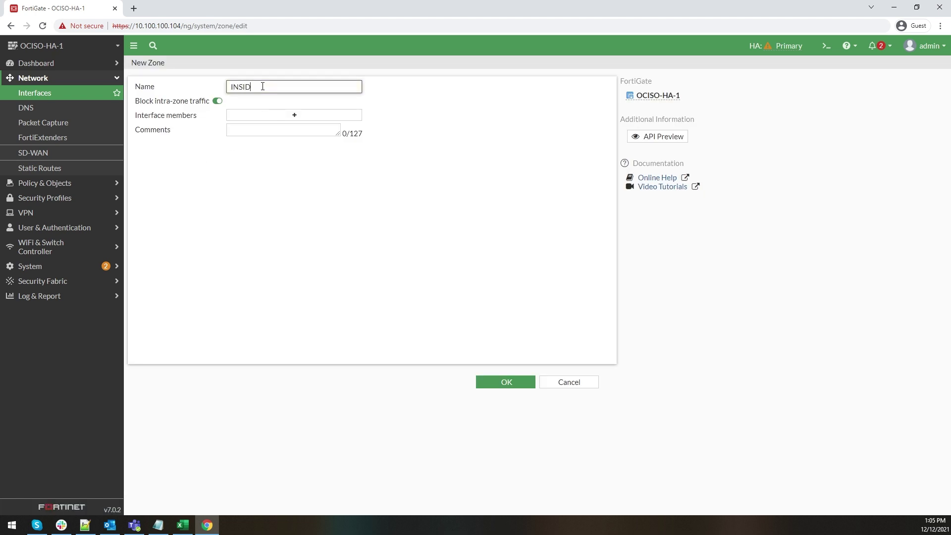
pyautogui.click(299, 114)
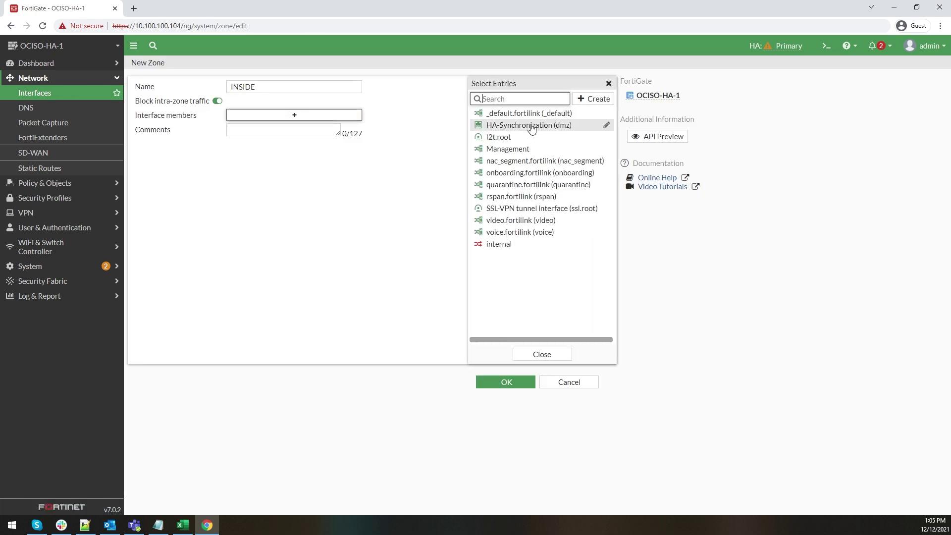
pyautogui.click(505, 149)
pyautogui.click(543, 354)
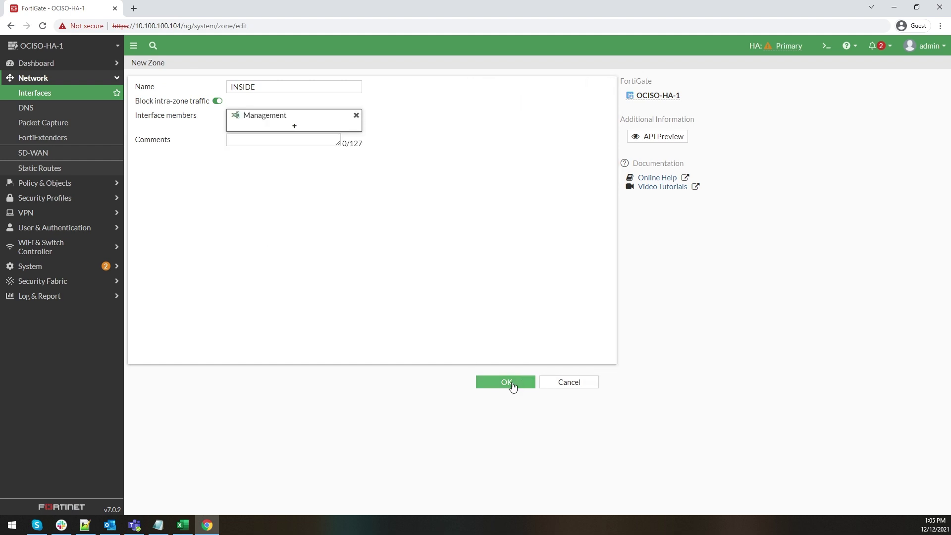
pyautogui.click(507, 382)
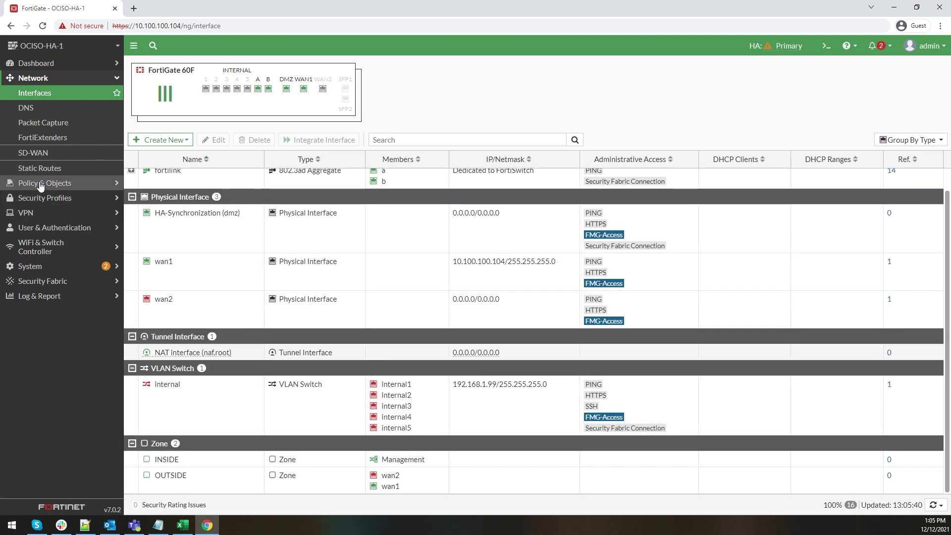
pyautogui.click(35, 183)
pyautogui.click(30, 108)
# Start a firewall policy named 'INSIDE-OUT' from incoming INSIDE to outgoing OUTSIDE.
pyautogui.click(156, 66)
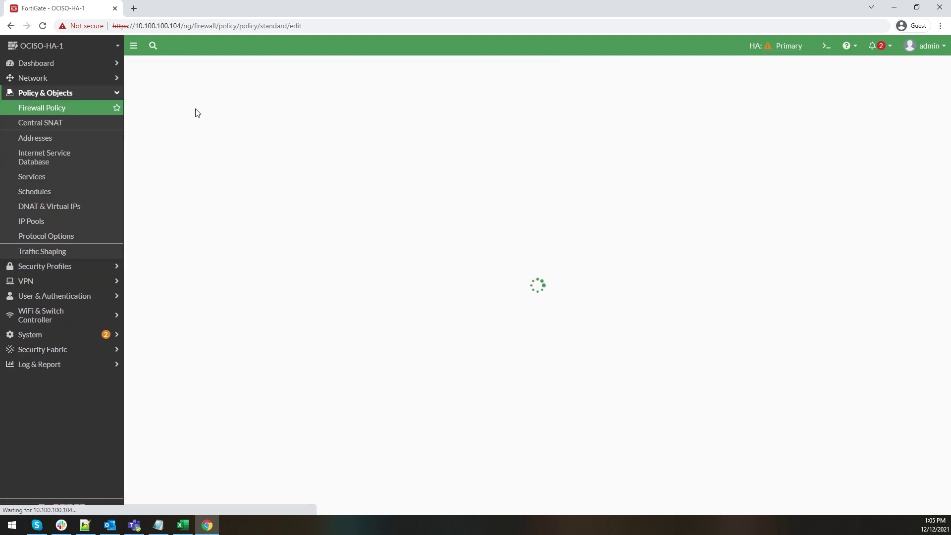
pyautogui.click(257, 92)
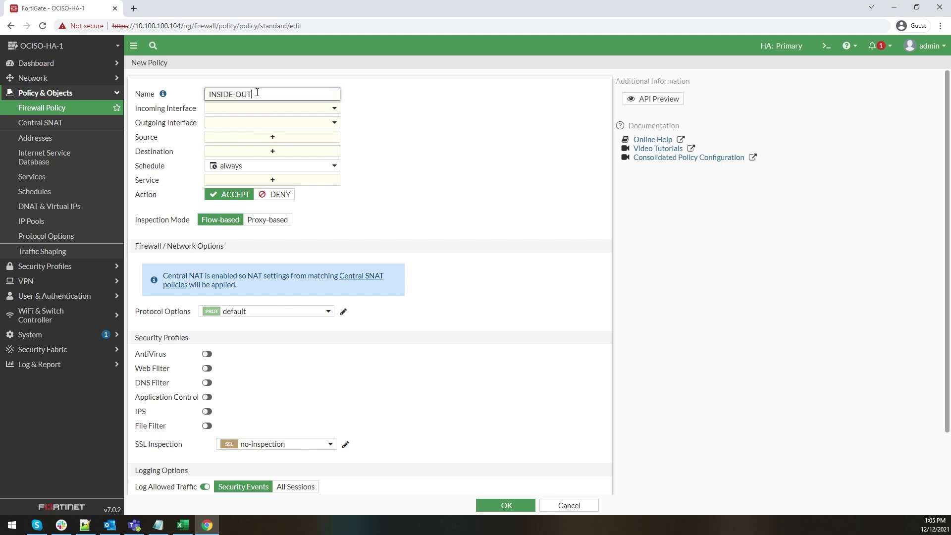
pyautogui.write('INSIDE-OUT')
pyautogui.click(248, 109)
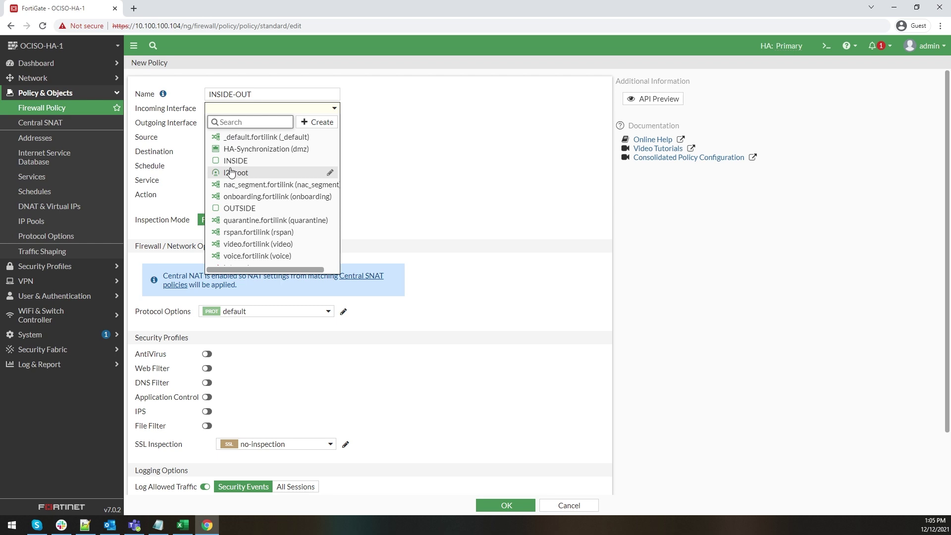
pyautogui.click(238, 161)
pyautogui.click(248, 122)
pyautogui.click(243, 223)
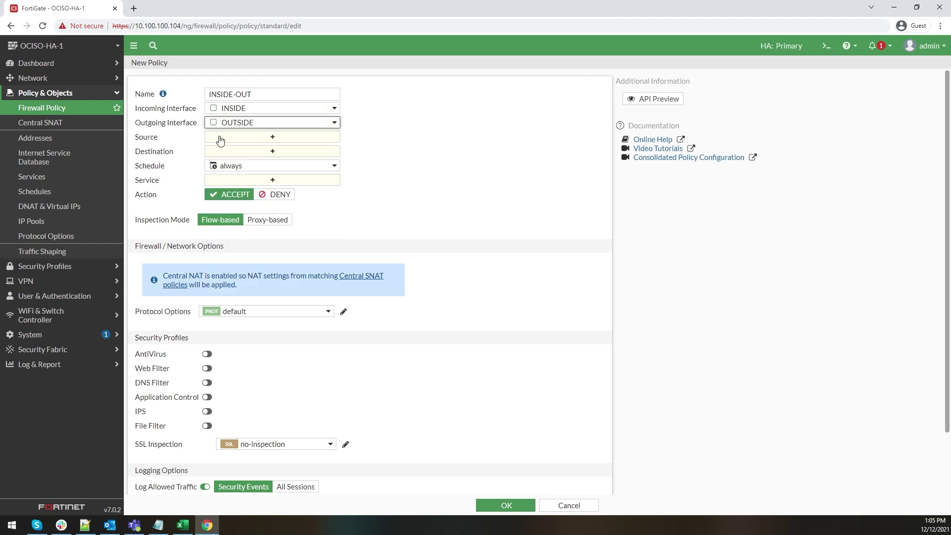
# Set source and destination to all, service ALL, log all sessions, and save the policy.
pyautogui.click(251, 138)
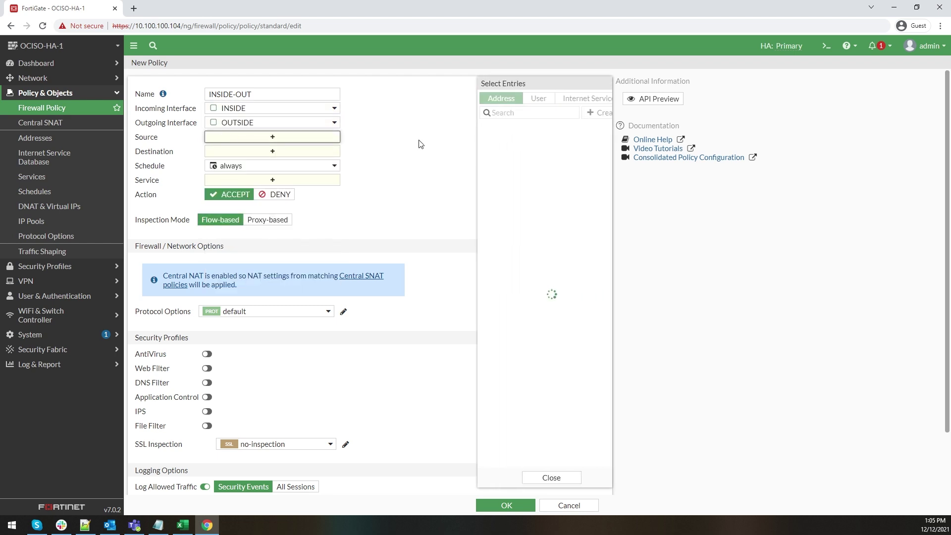
pyautogui.click(488, 141)
pyautogui.click(291, 165)
pyautogui.click(486, 142)
pyautogui.click(298, 201)
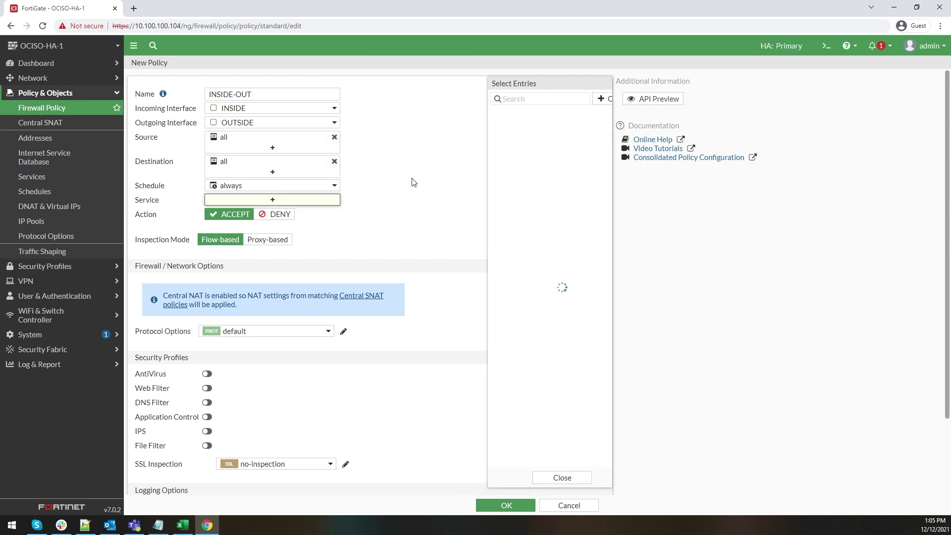
pyautogui.click(492, 137)
pyautogui.scroll(-2, 385, 307)
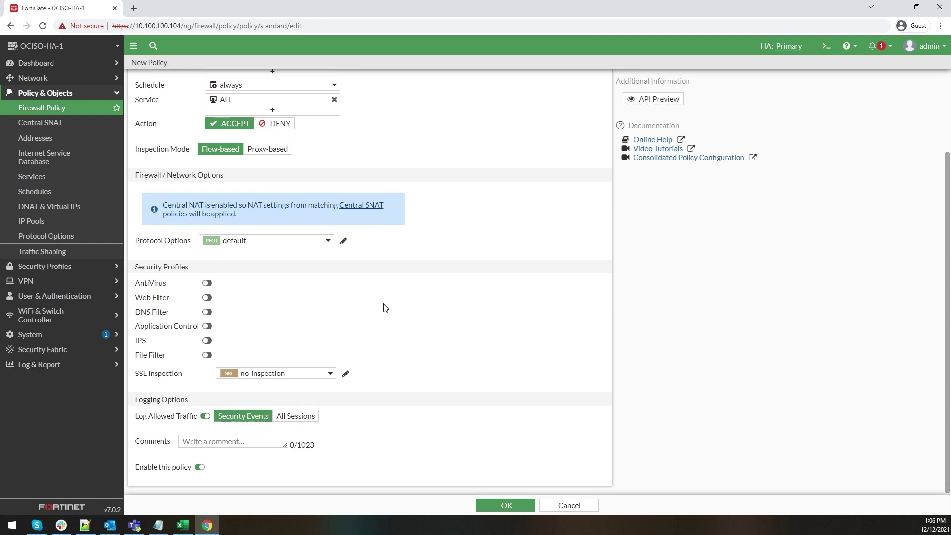
pyautogui.click(295, 420)
pyautogui.click(506, 505)
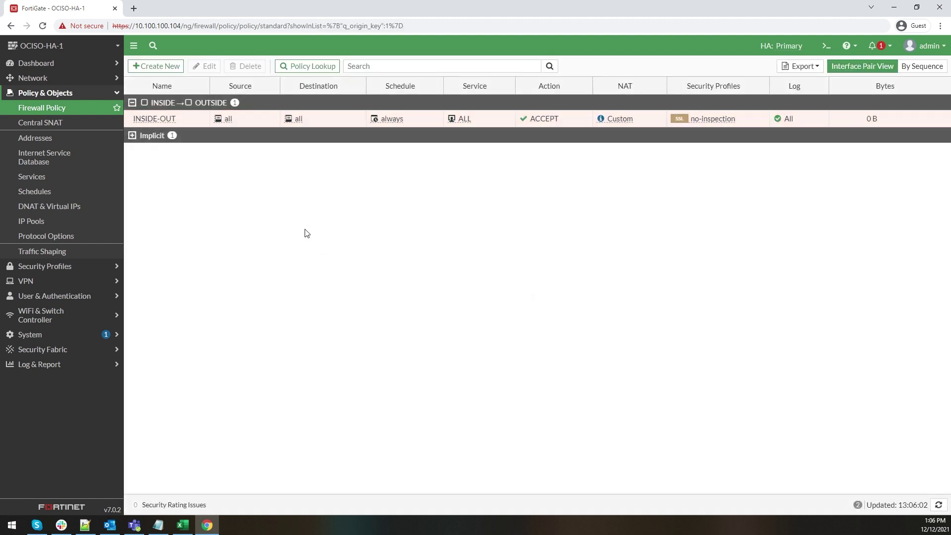
# Start a central SNAT rule with incoming interface INSIDE and outgoing interface OUTSIDE.
pyautogui.click(40, 123)
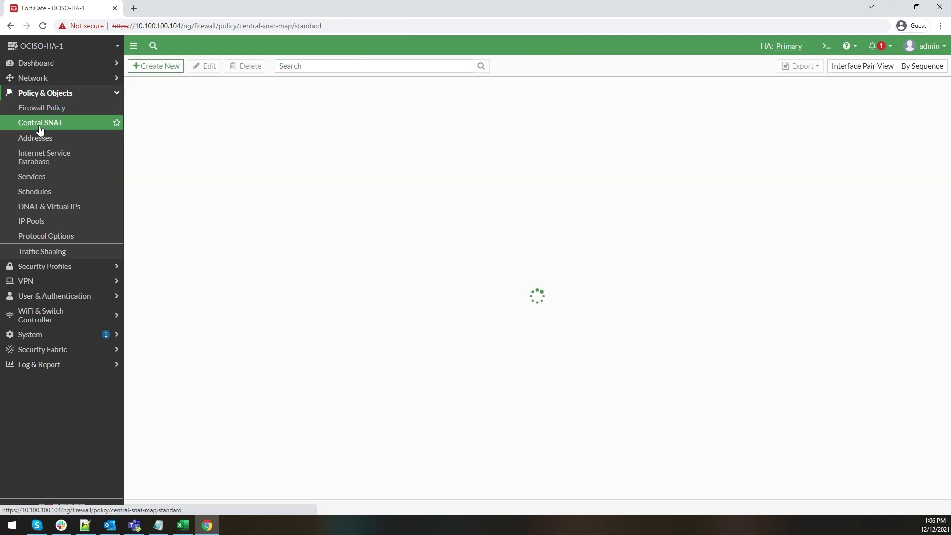
pyautogui.click(146, 68)
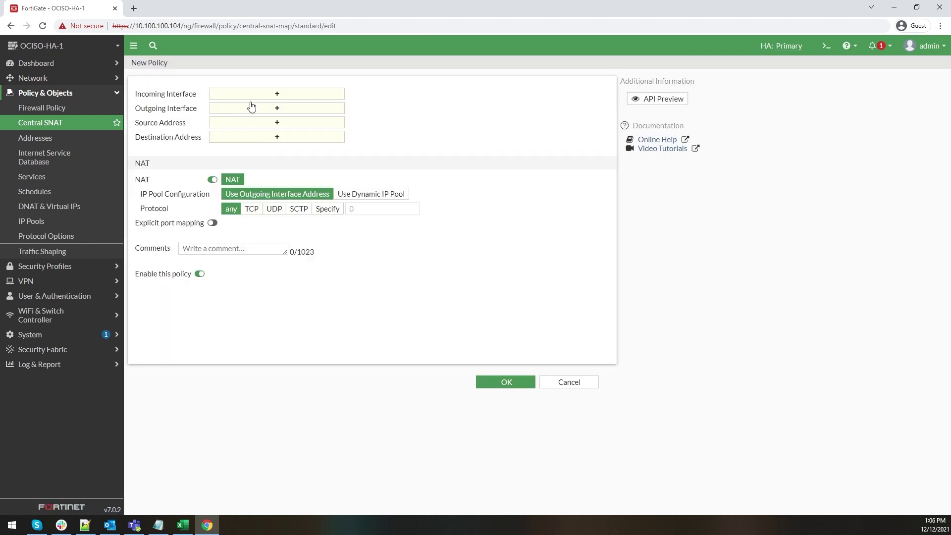
pyautogui.click(251, 96)
pyautogui.click(498, 148)
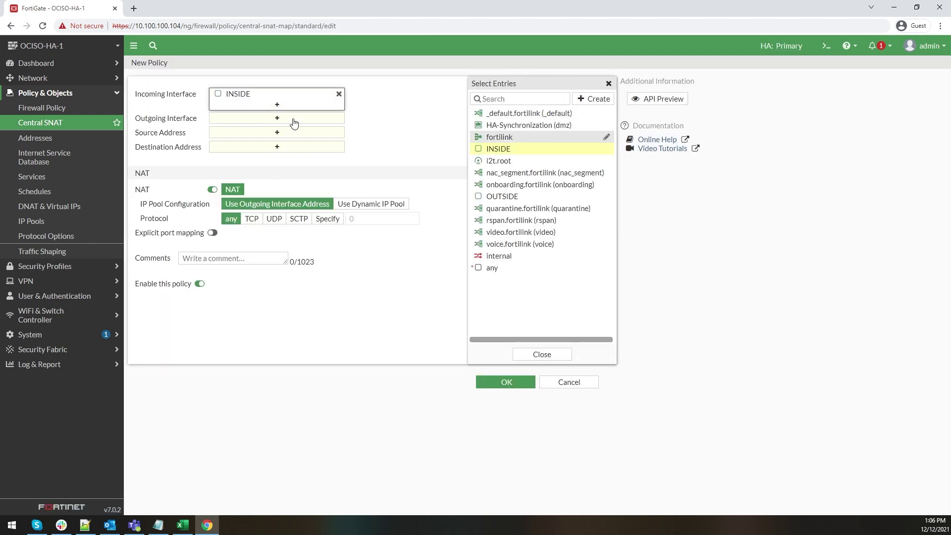
pyautogui.click(293, 120)
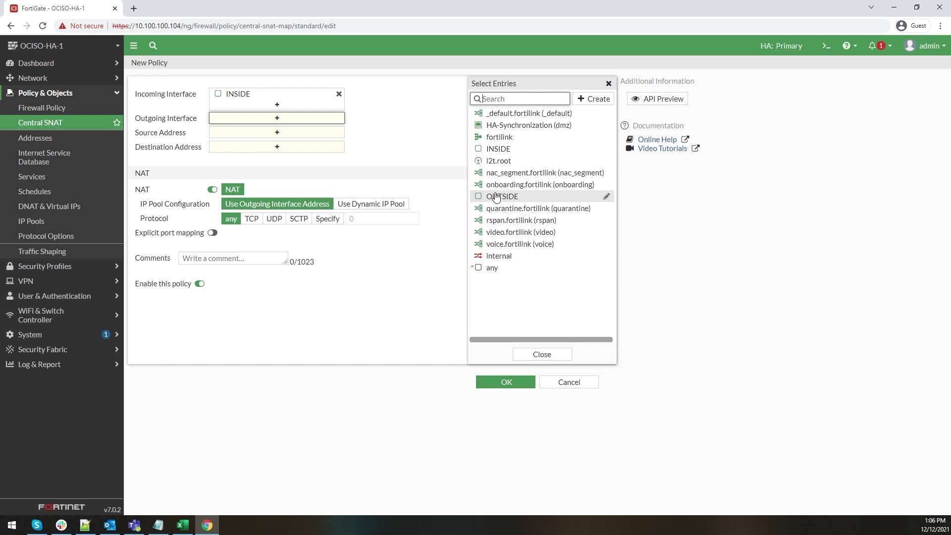
pyautogui.click(501, 196)
# Set the SNAT rule's source and destination to all, save it, then show Implicit Deny.
pyautogui.click(273, 143)
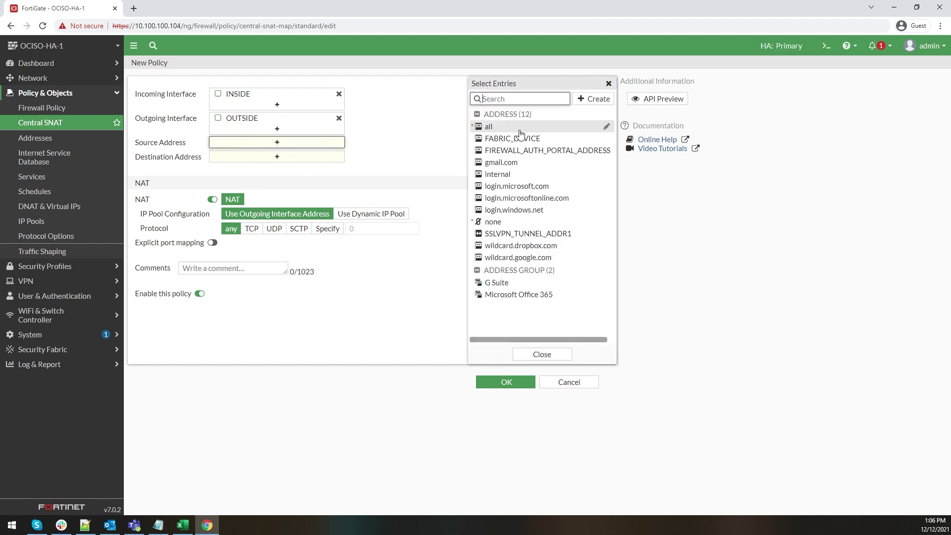
pyautogui.click(489, 127)
pyautogui.click(275, 164)
pyautogui.click(487, 128)
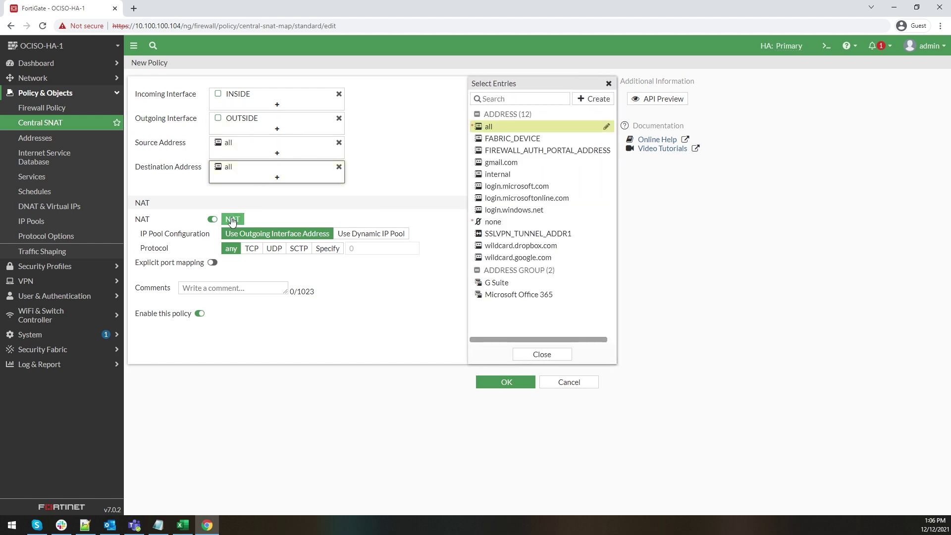
pyautogui.click(504, 382)
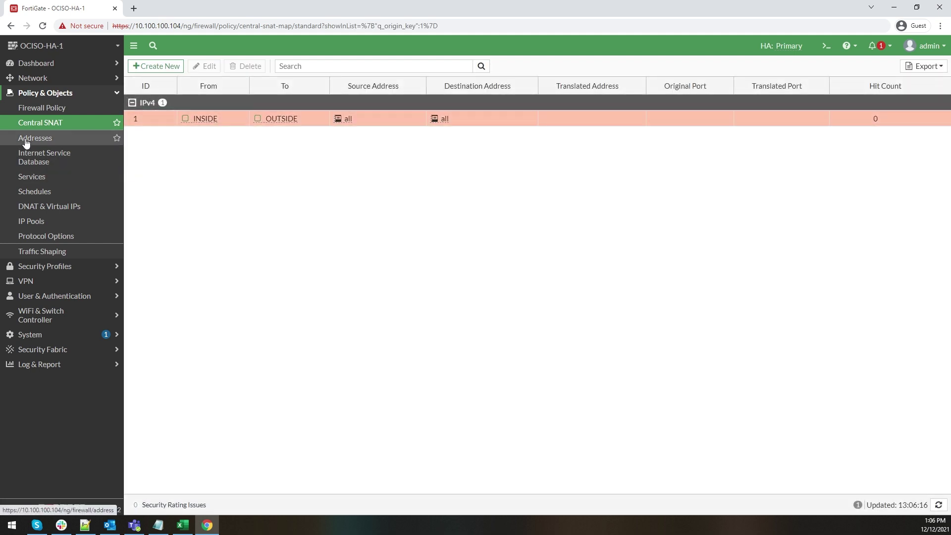
pyautogui.click(42, 108)
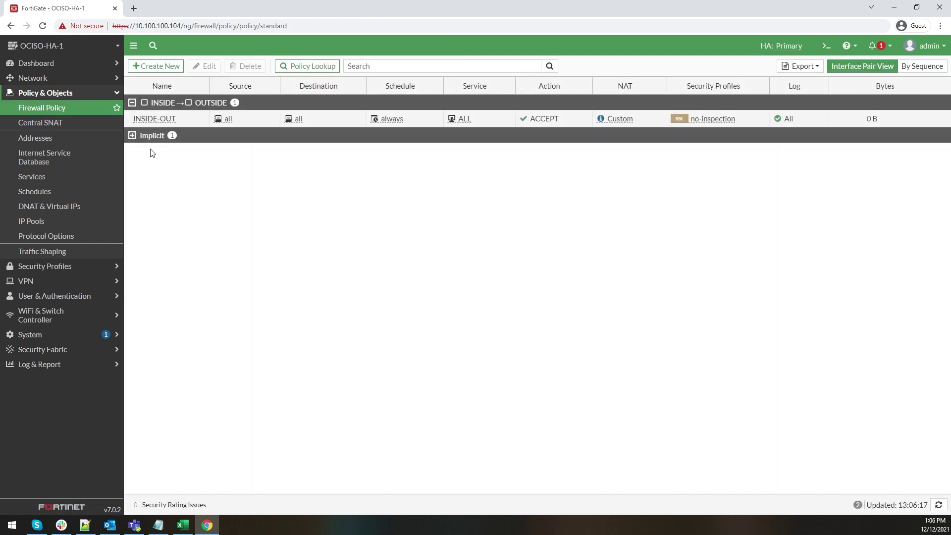
pyautogui.click(132, 136)
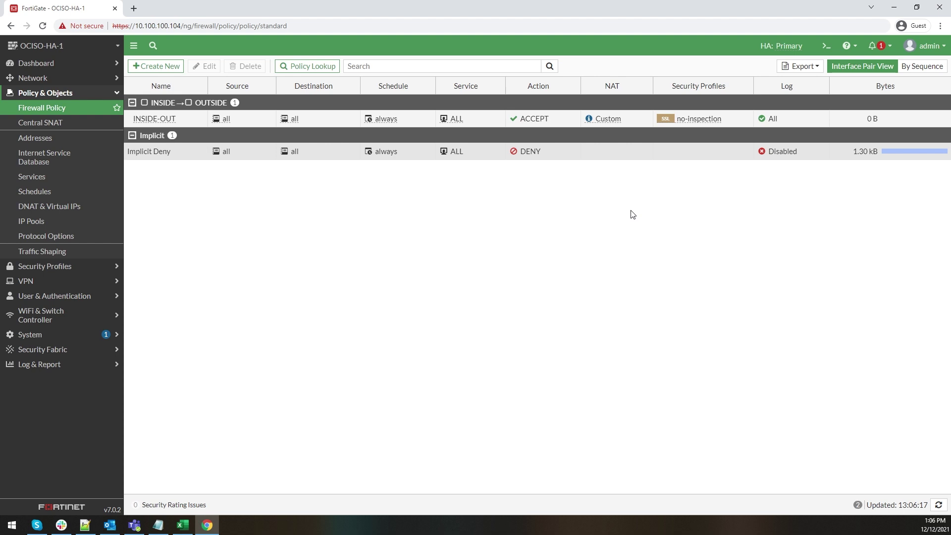